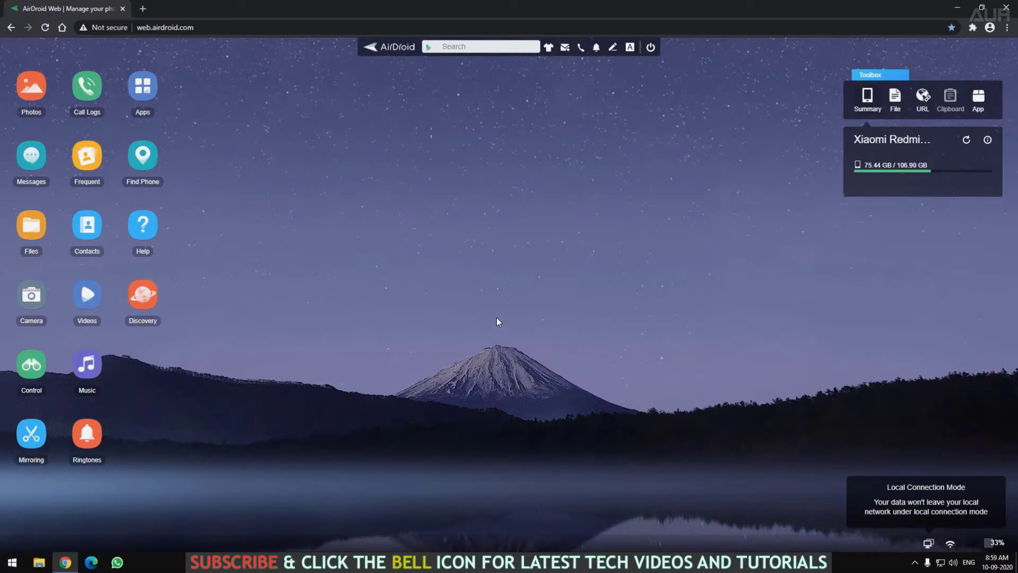
Download the AirDots box photo from the phone's Camera album to the computer and close Photos.
{"action": "left_click", "coordinate": [28, 97]}
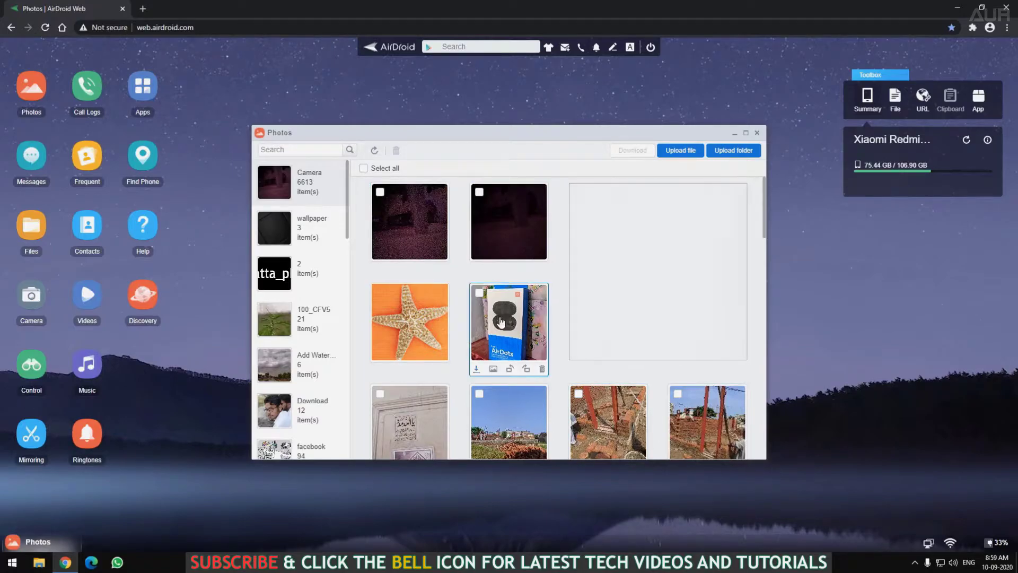
{"action": "left_click", "coordinate": [476, 370]}
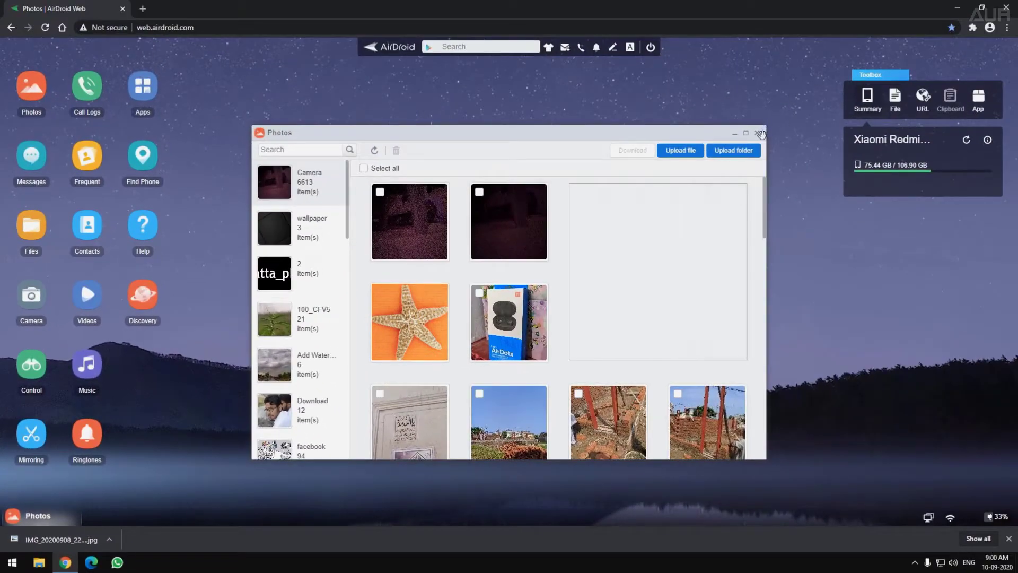
{"action": "left_click", "coordinate": [759, 133]}
Open the phone's messages, refresh them to load the conversations, and close Messages.
{"action": "left_click", "coordinate": [31, 156]}
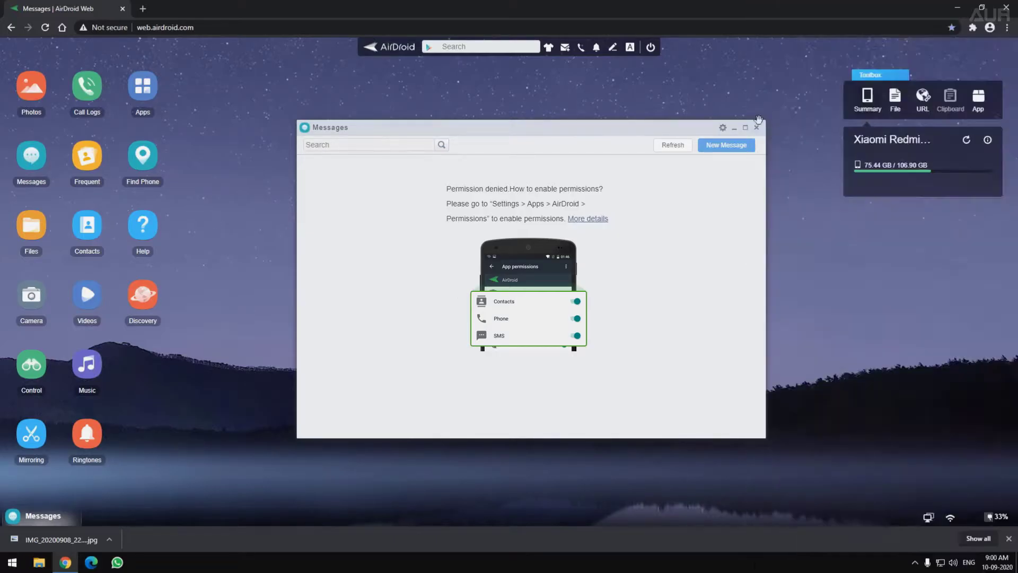
{"action": "left_click", "coordinate": [677, 148]}
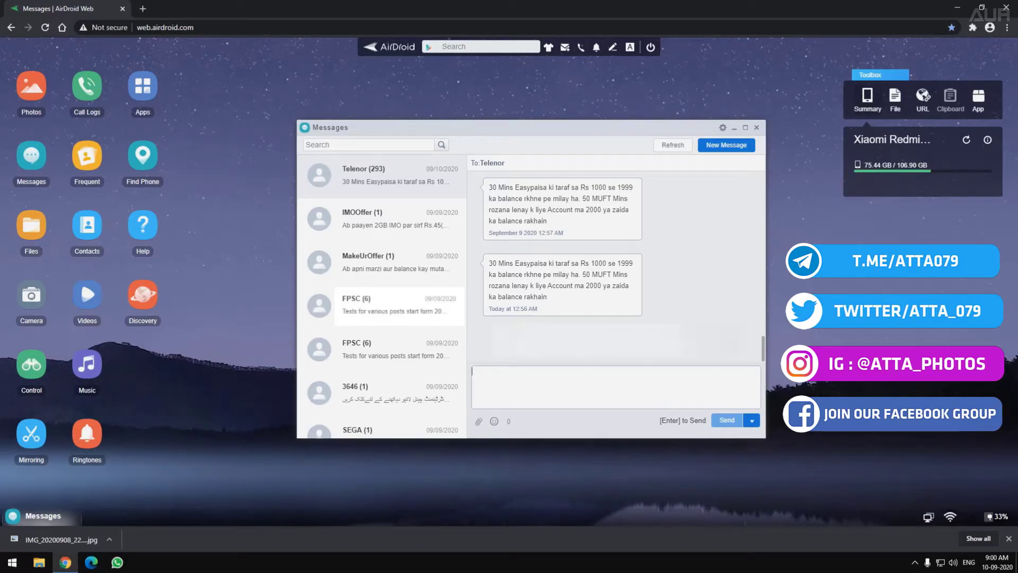
{"action": "left_click", "coordinate": [757, 129]}
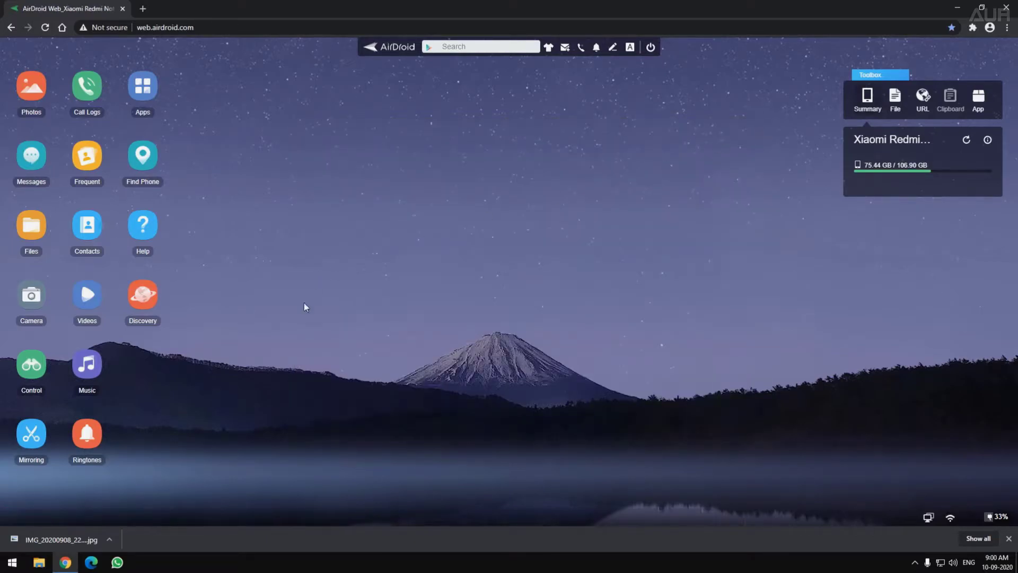
{"action": "left_click", "coordinate": [31, 224]}
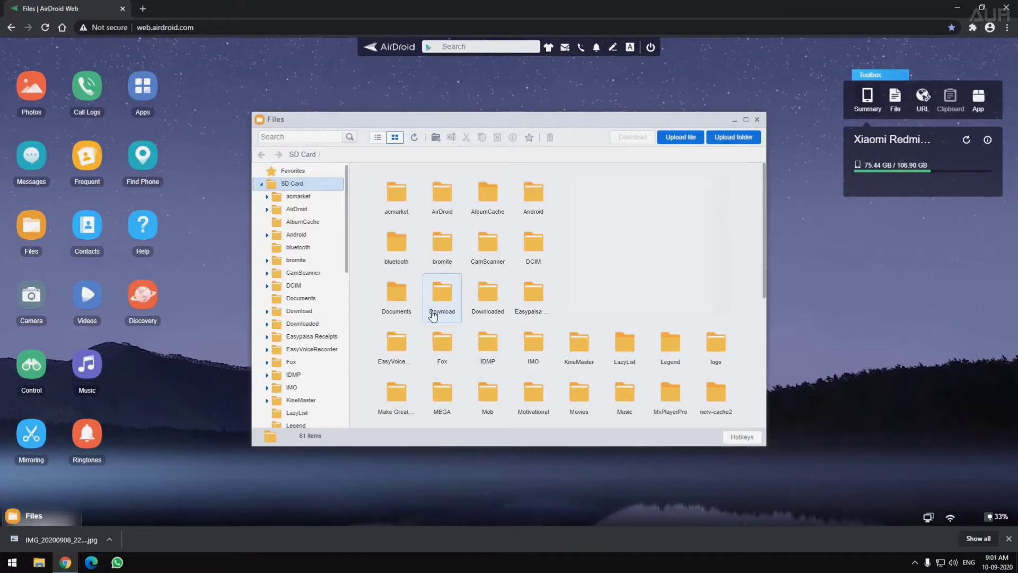
{"action": "left_click", "coordinate": [448, 302]}
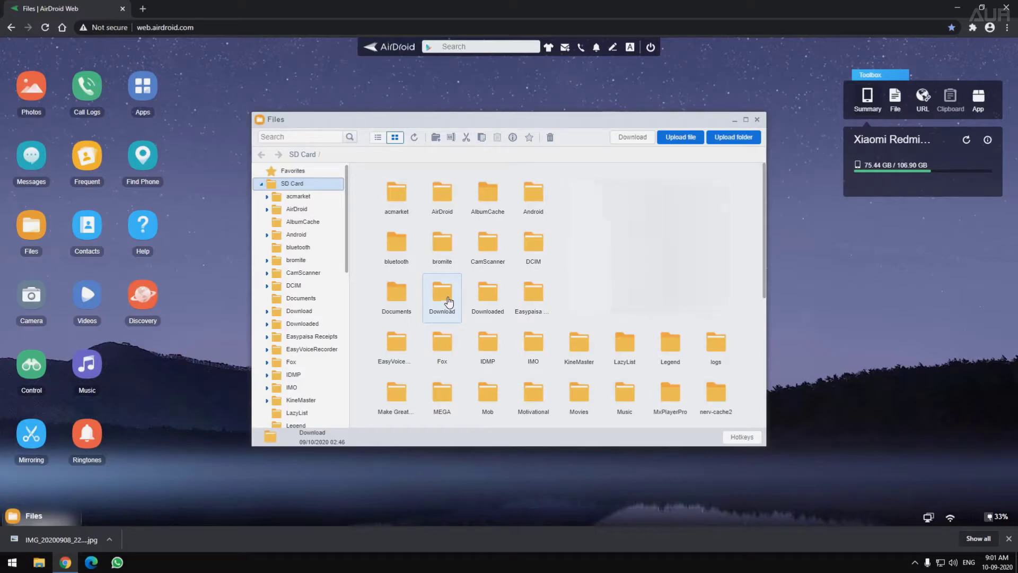
{"action": "double_click", "coordinate": [448, 302]}
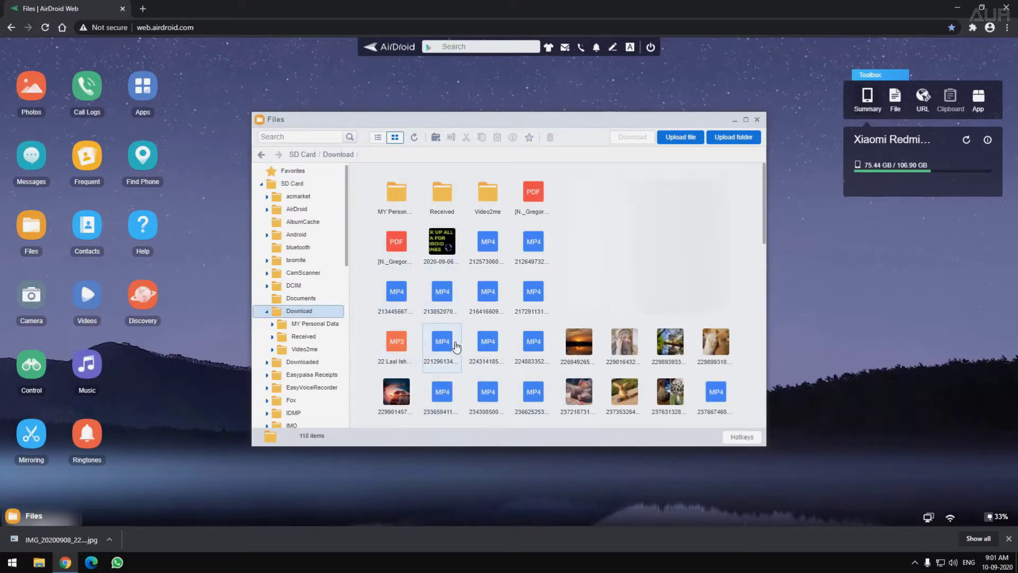
{"action": "right_click", "coordinate": [450, 347]}
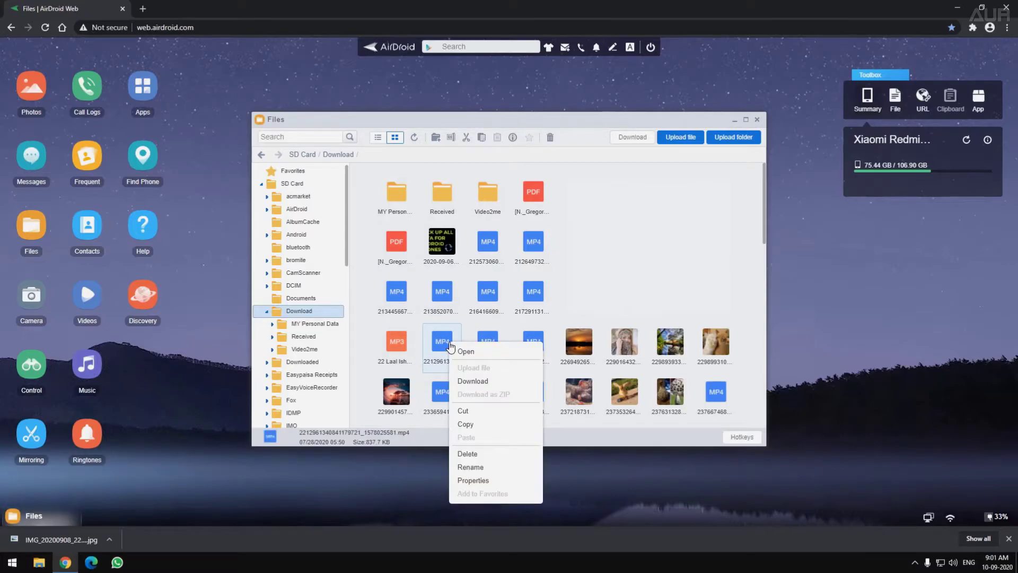
{"action": "left_click", "coordinate": [482, 382]}
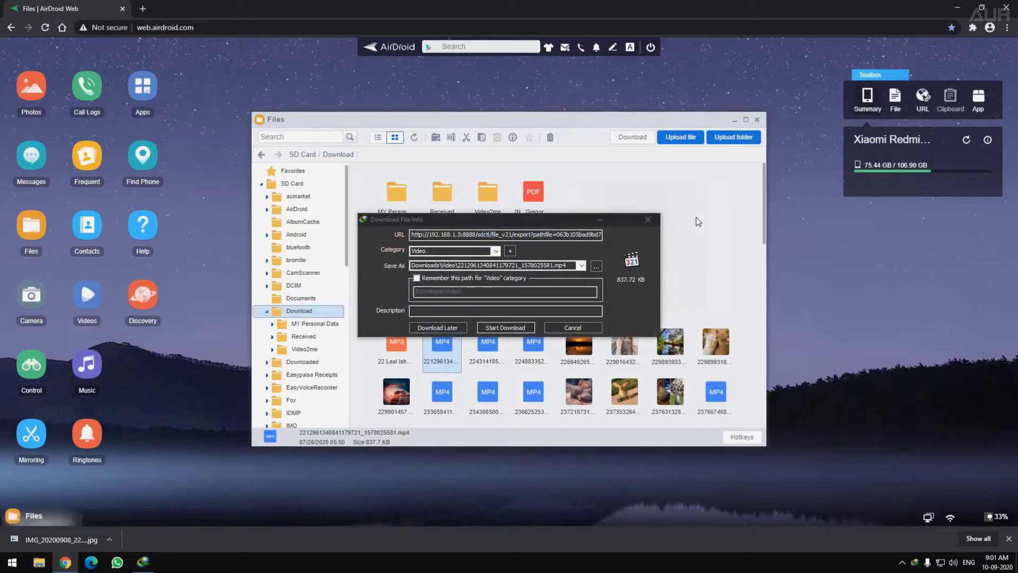
{"action": "left_click", "coordinate": [518, 331]}
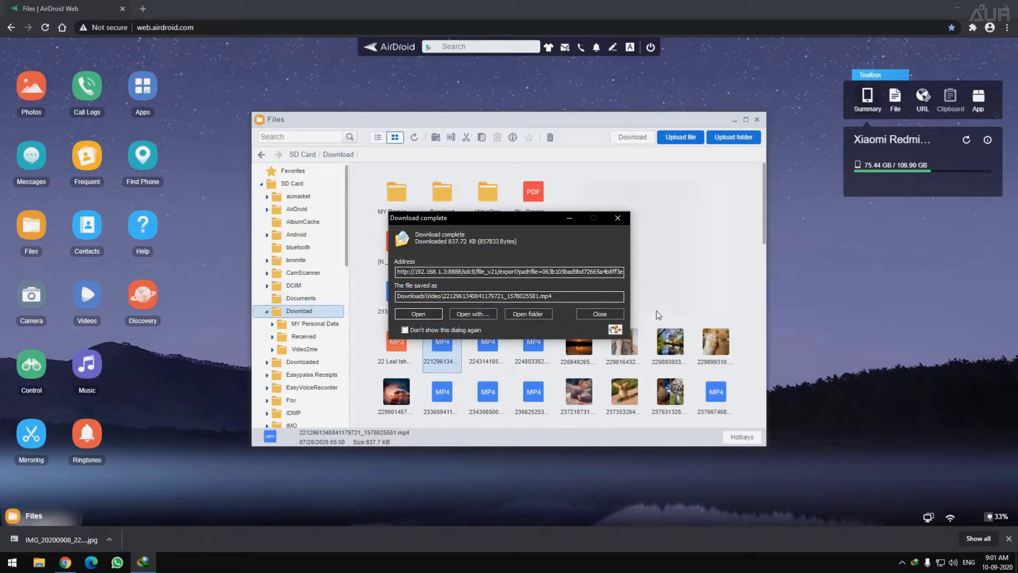
{"action": "left_click", "coordinate": [595, 314]}
{"action": "scroll", "coordinate": [663, 265], "scroll_direction": "down", "scroll_amount": 10}
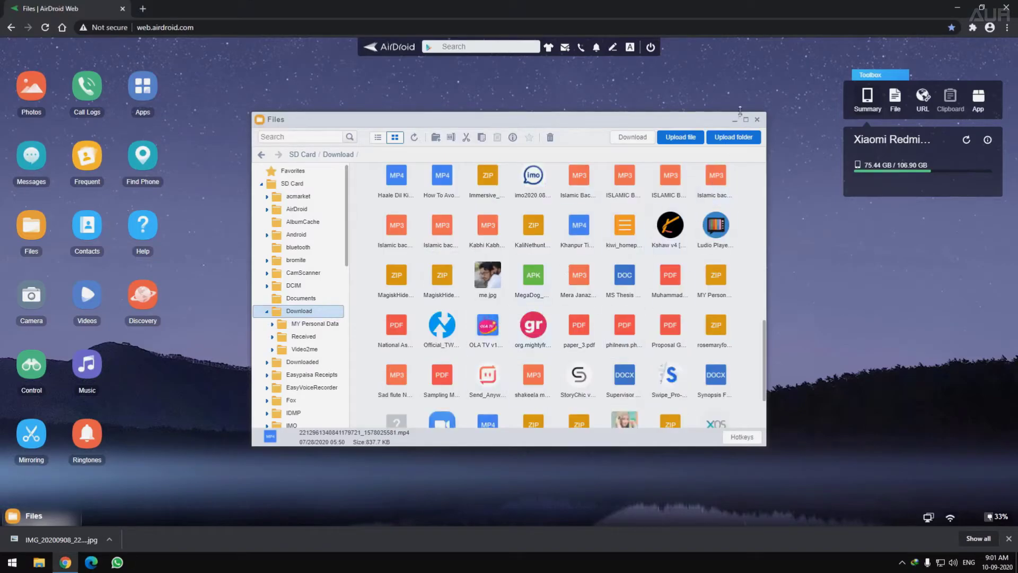
{"action": "left_click", "coordinate": [758, 122]}
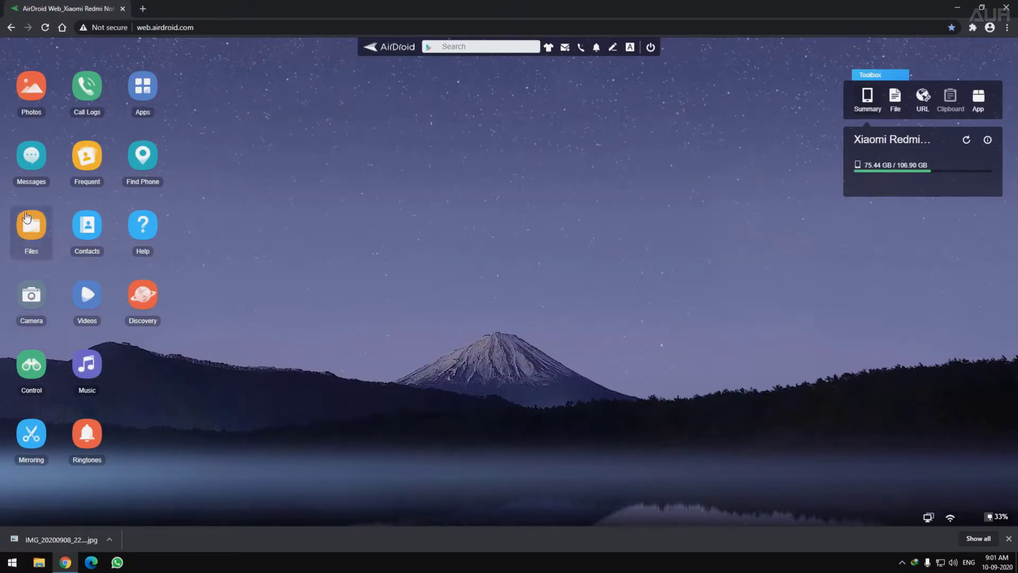
View the phone's live camera feed after accepting the notice, switch to the other camera, and close Camera.
{"action": "left_click", "coordinate": [45, 307]}
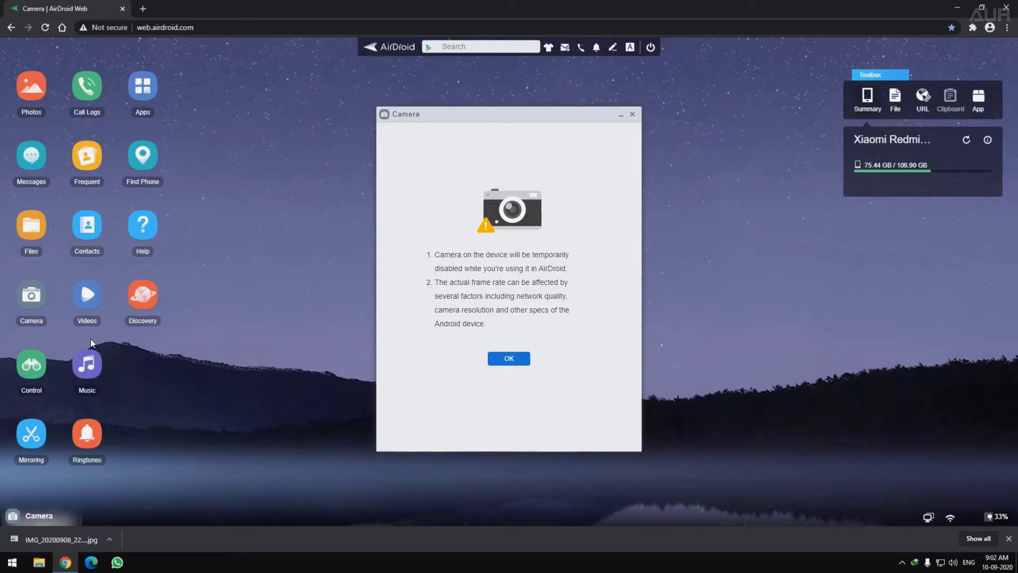
{"action": "left_click", "coordinate": [513, 359]}
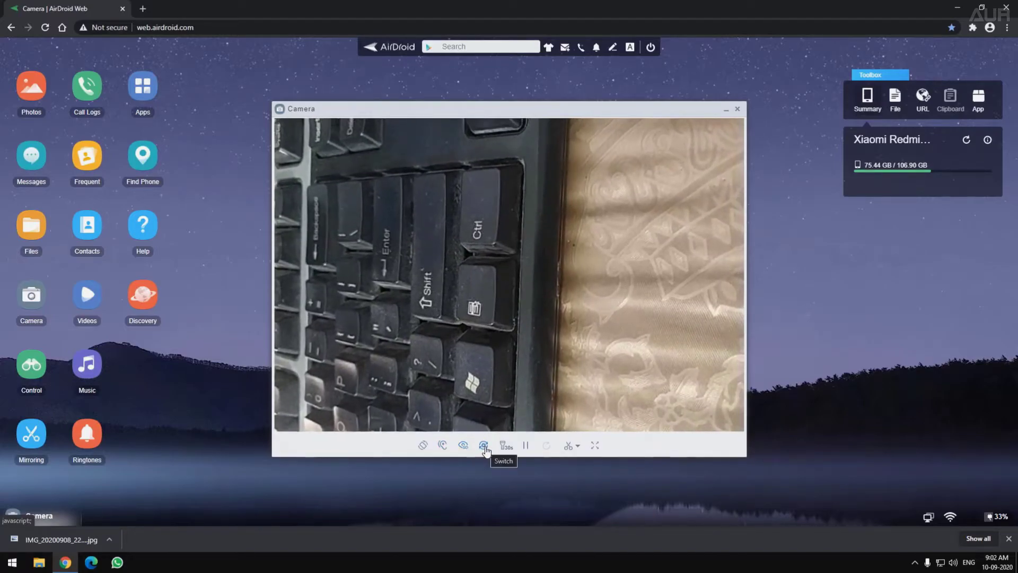
{"action": "left_click", "coordinate": [484, 446]}
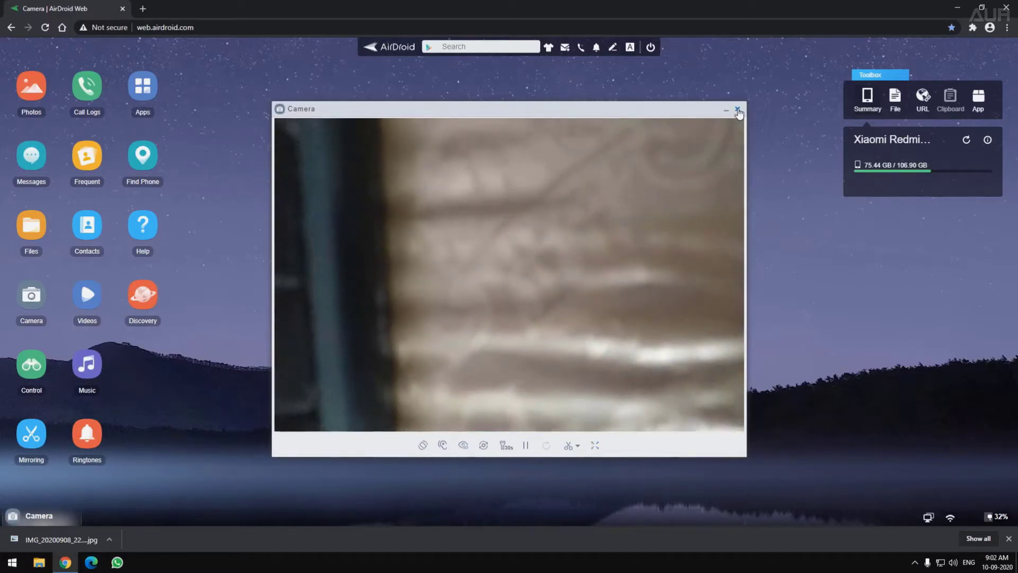
{"action": "left_click", "coordinate": [737, 110]}
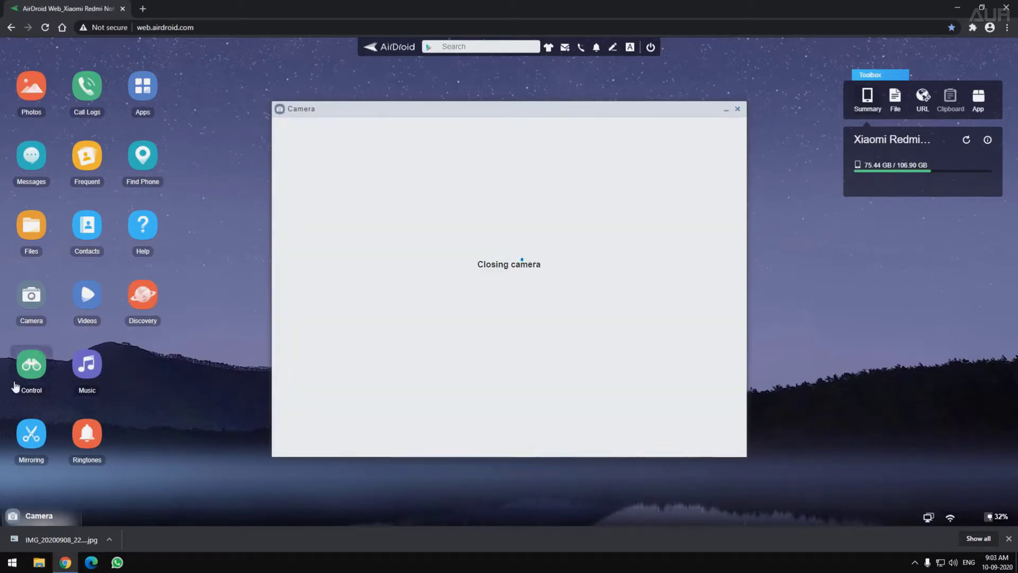
Try the Control and Mirroring features, cancelling the sign-in request.
{"action": "left_click", "coordinate": [41, 363]}
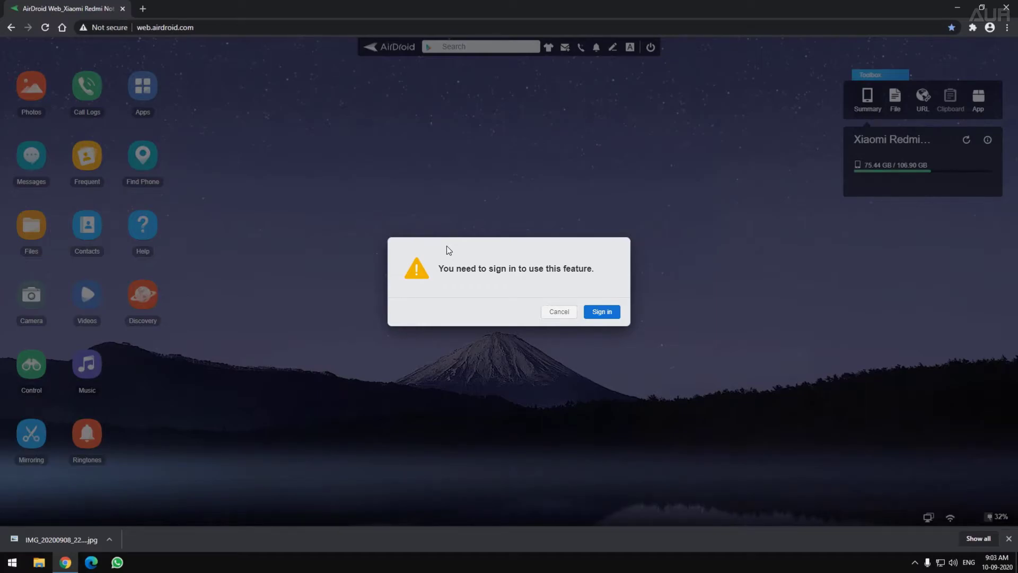
{"action": "left_click", "coordinate": [556, 311]}
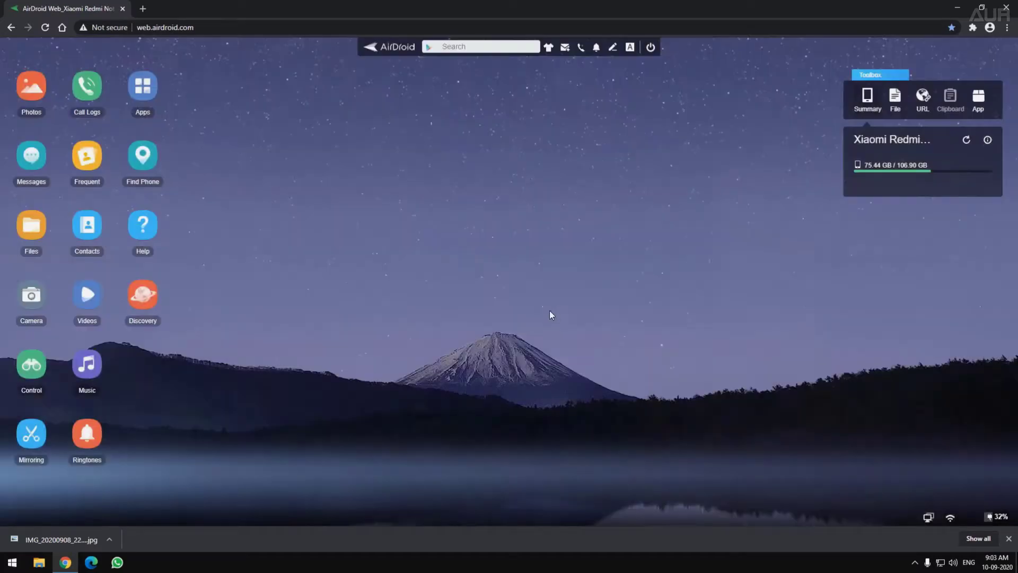
{"action": "left_click", "coordinate": [31, 435]}
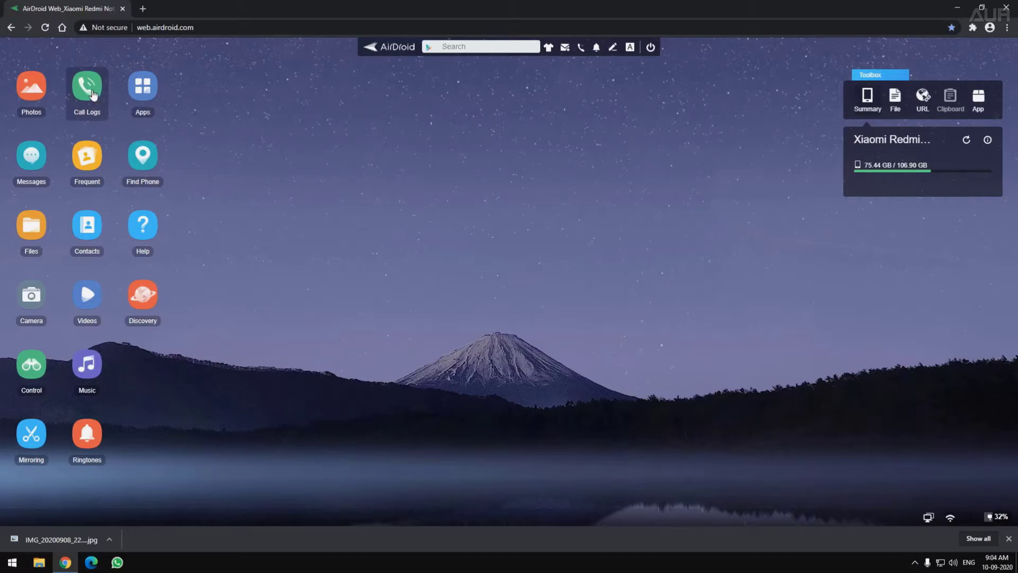
View the phone's call logs with a refresh, and look at the frequent contacts.
{"action": "left_click", "coordinate": [88, 88]}
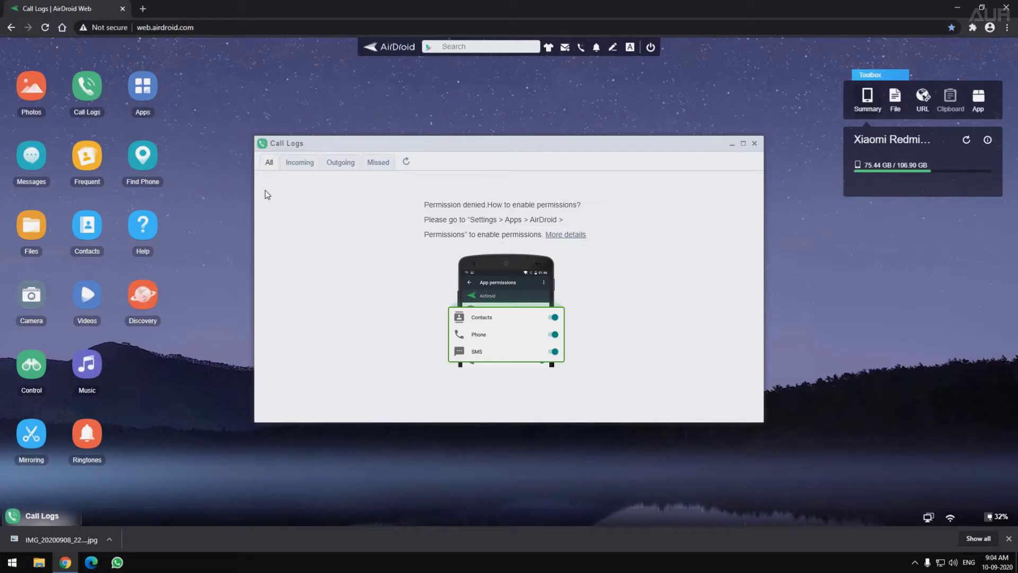
{"action": "left_click", "coordinate": [408, 162]}
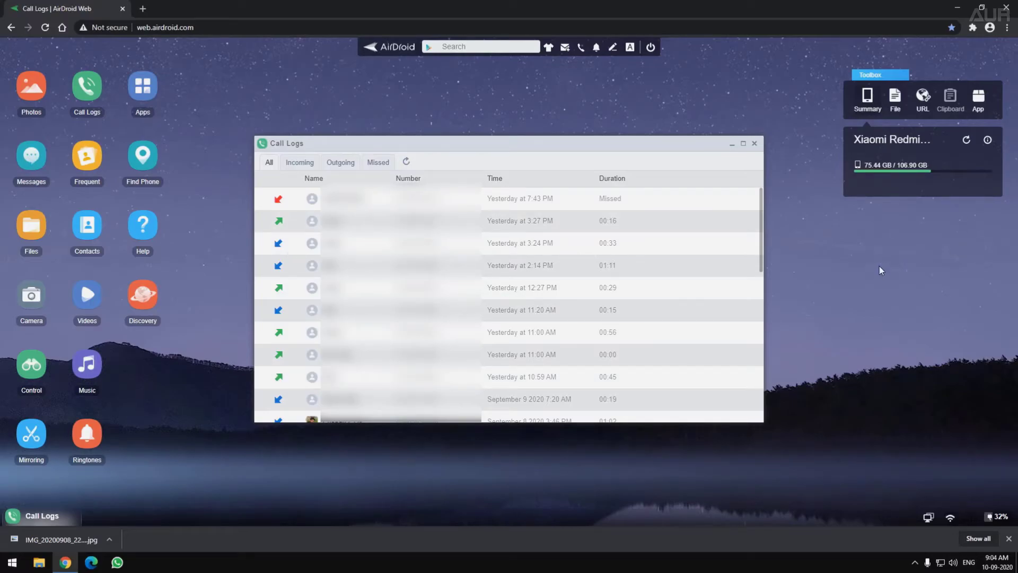
{"action": "left_click", "coordinate": [87, 155]}
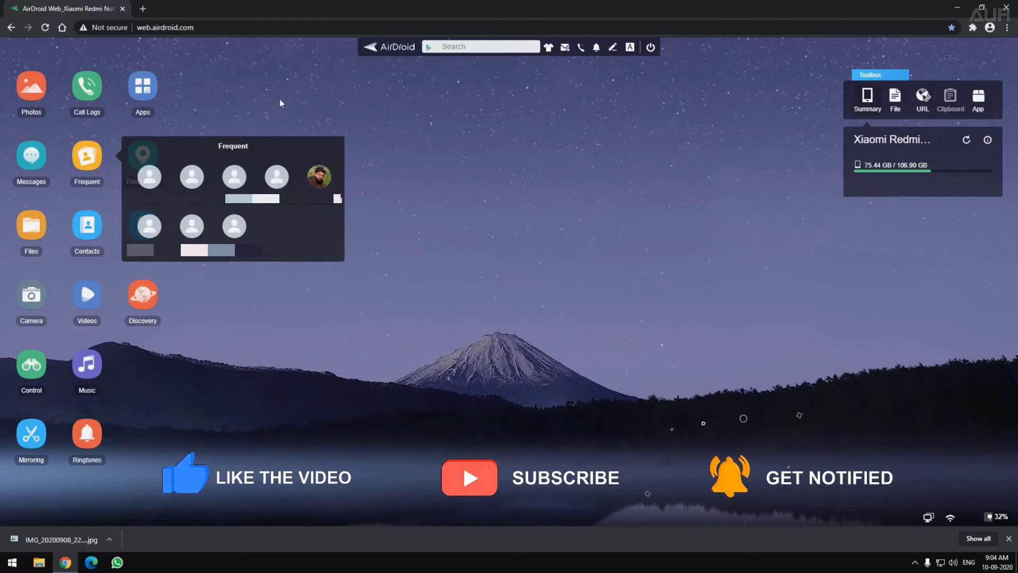
{"action": "left_click", "coordinate": [313, 94]}
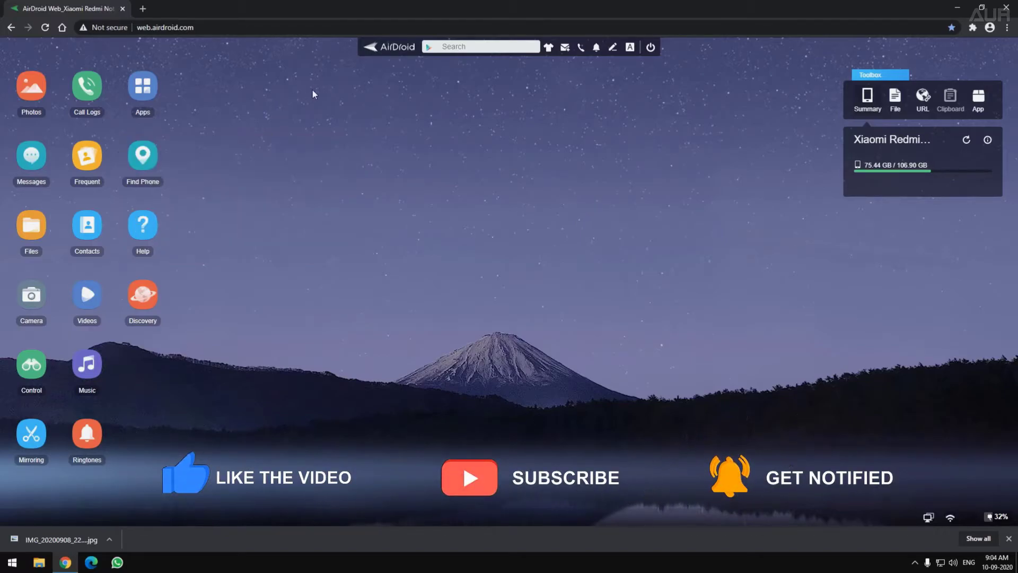
Open and close Contacts, and look through the Camera videos stored on the phone.
{"action": "left_click", "coordinate": [85, 226]}
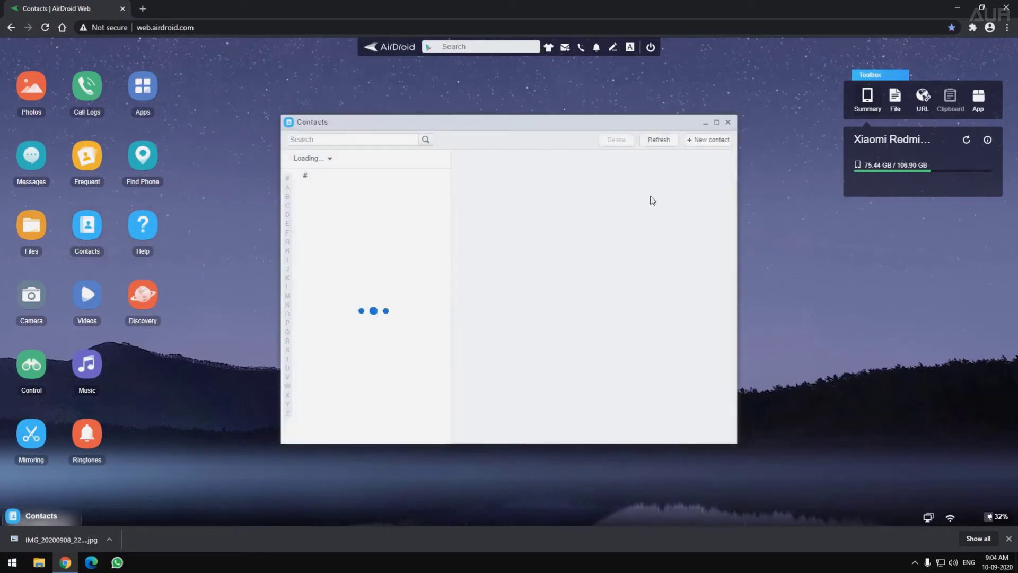
{"action": "left_click", "coordinate": [728, 124]}
{"action": "left_click", "coordinate": [95, 302]}
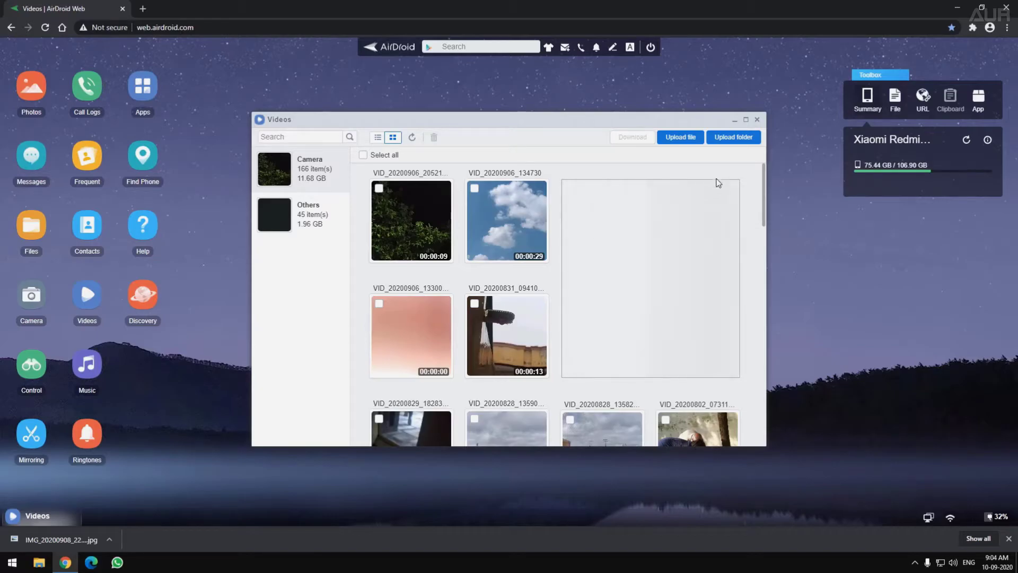
{"action": "left_click", "coordinate": [758, 120]}
Play the "Magazine lock" track from the phone's music list, and close the player and Music.
{"action": "left_click", "coordinate": [97, 375]}
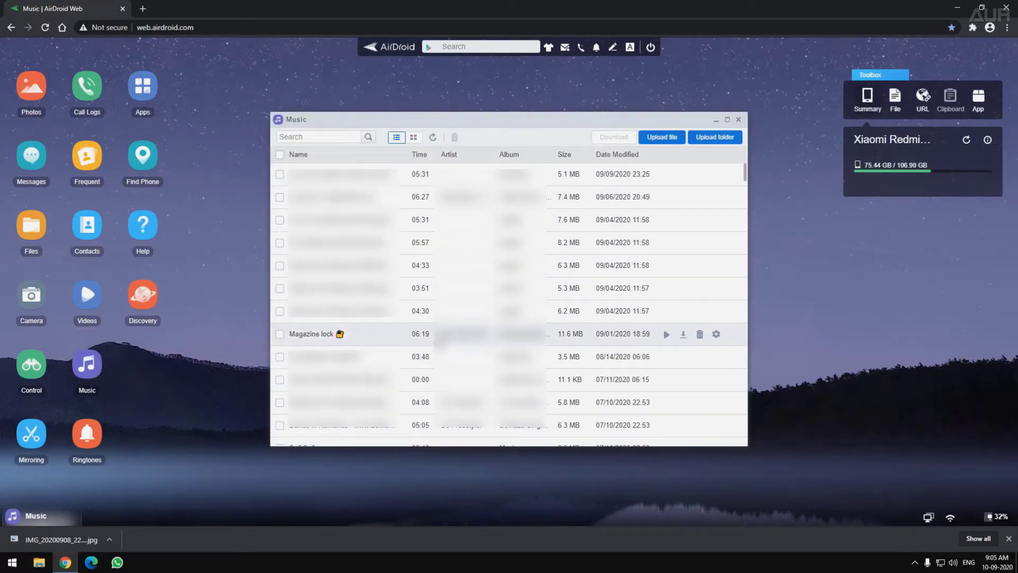
{"action": "left_click", "coordinate": [359, 342]}
{"action": "double_click", "coordinate": [318, 341]}
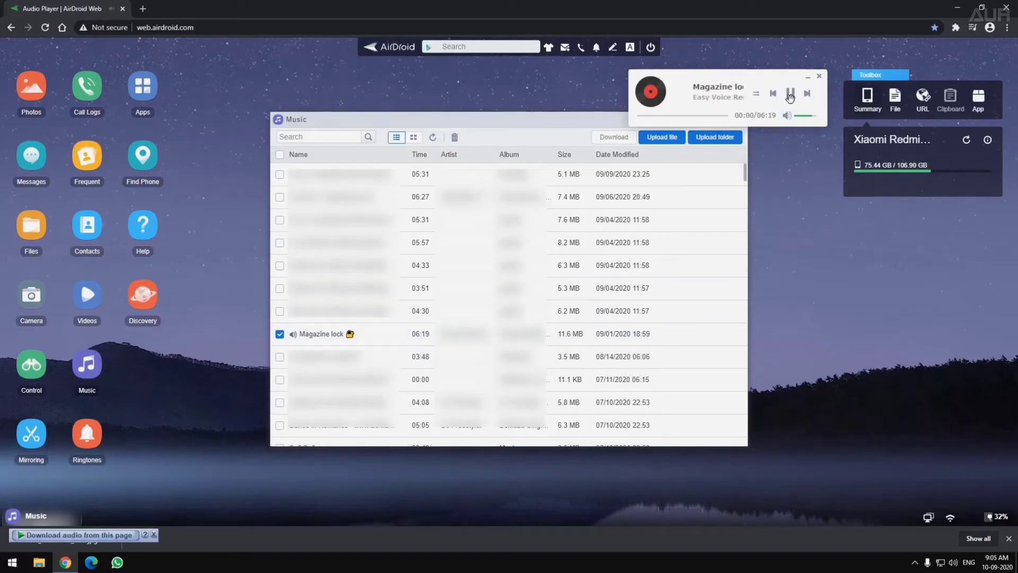
{"action": "left_click", "coordinate": [819, 75]}
{"action": "left_click", "coordinate": [741, 119]}
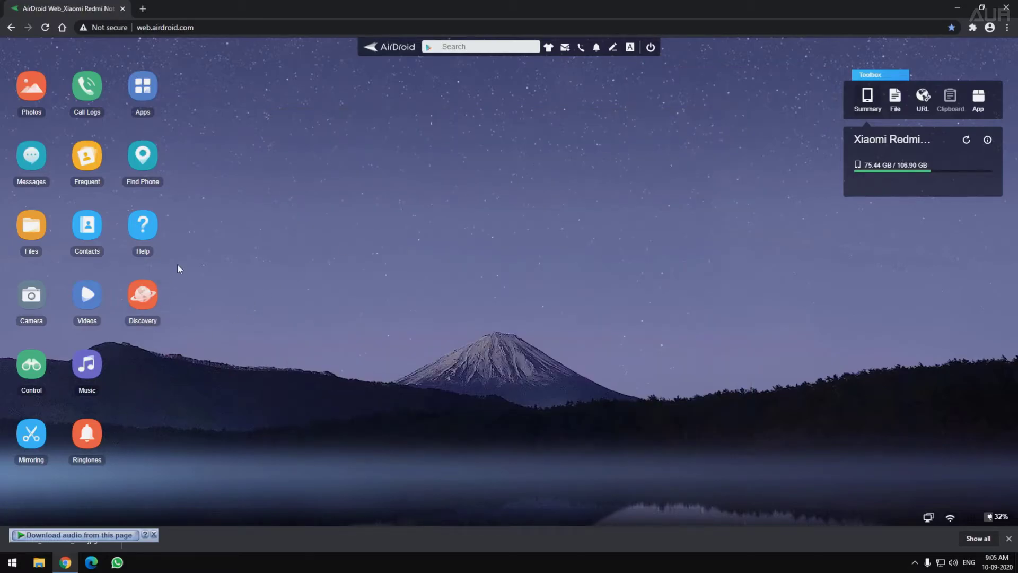
Look through the phone's list of ringtones and close Ringtones.
{"action": "left_click", "coordinate": [88, 440]}
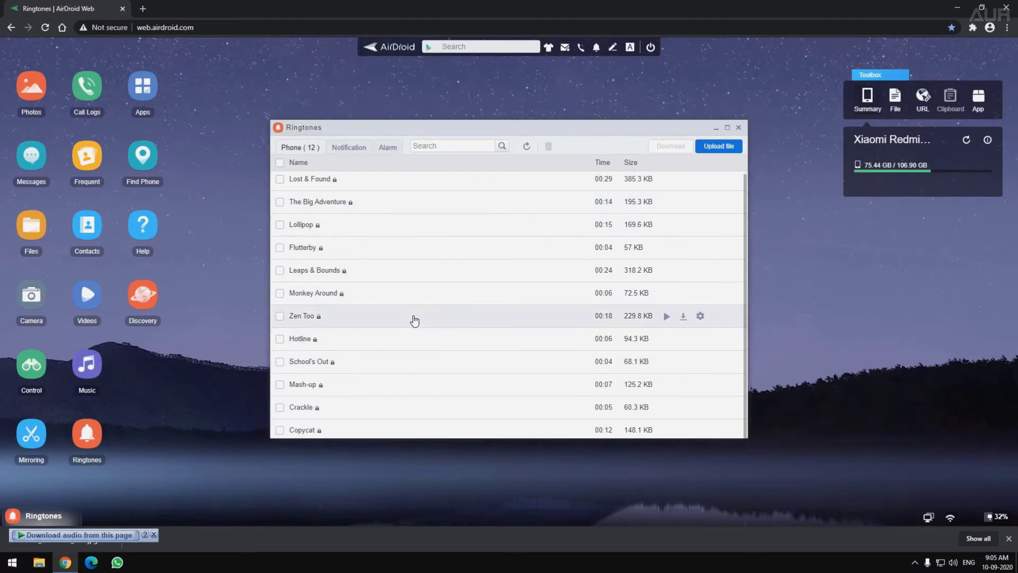
{"action": "scroll", "coordinate": [415, 322], "scroll_direction": "up", "scroll_amount": 1}
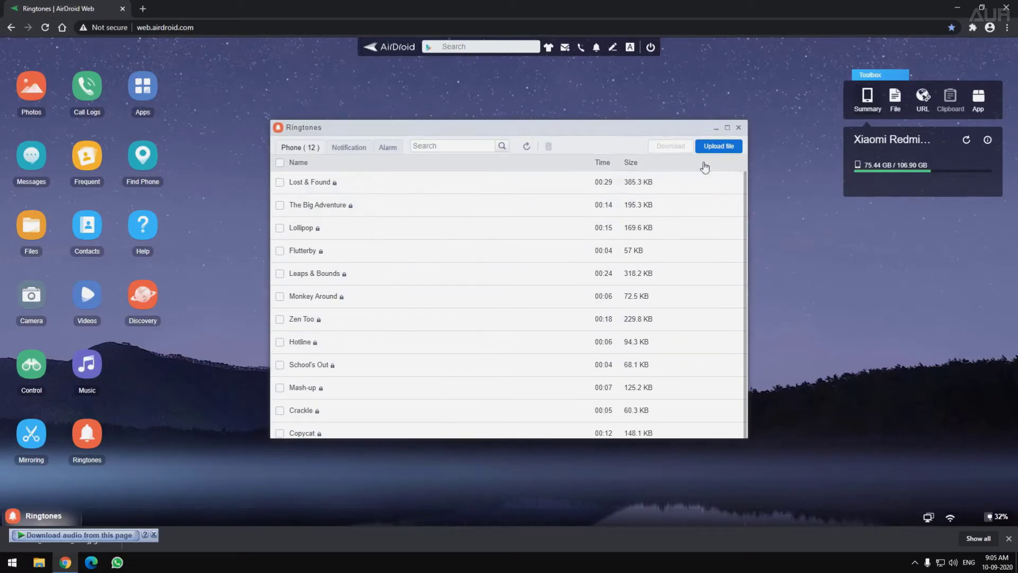
{"action": "left_click", "coordinate": [738, 128]}
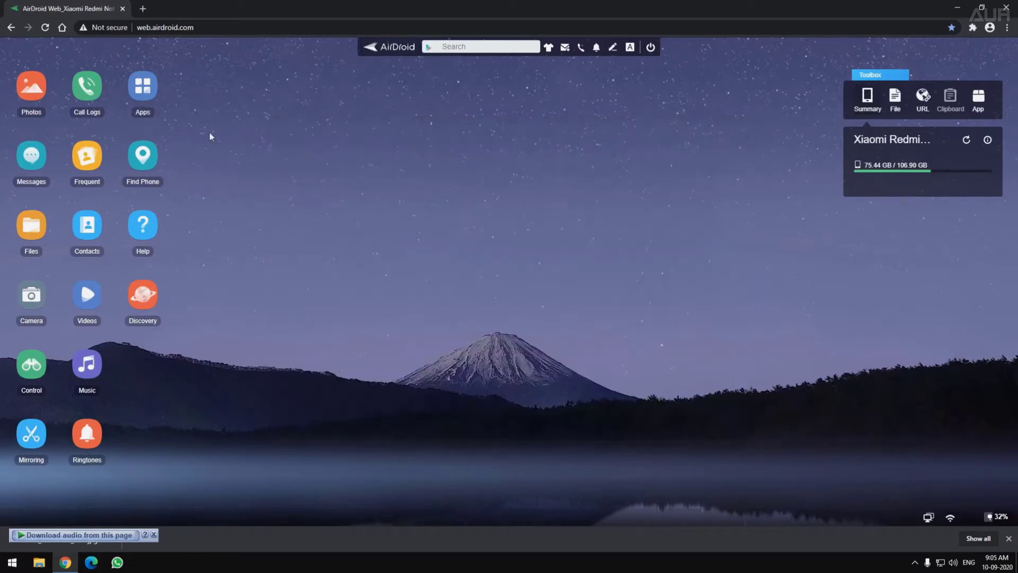
Look through the list of user apps installed on the phone and close Apps.
{"action": "left_click", "coordinate": [143, 87]}
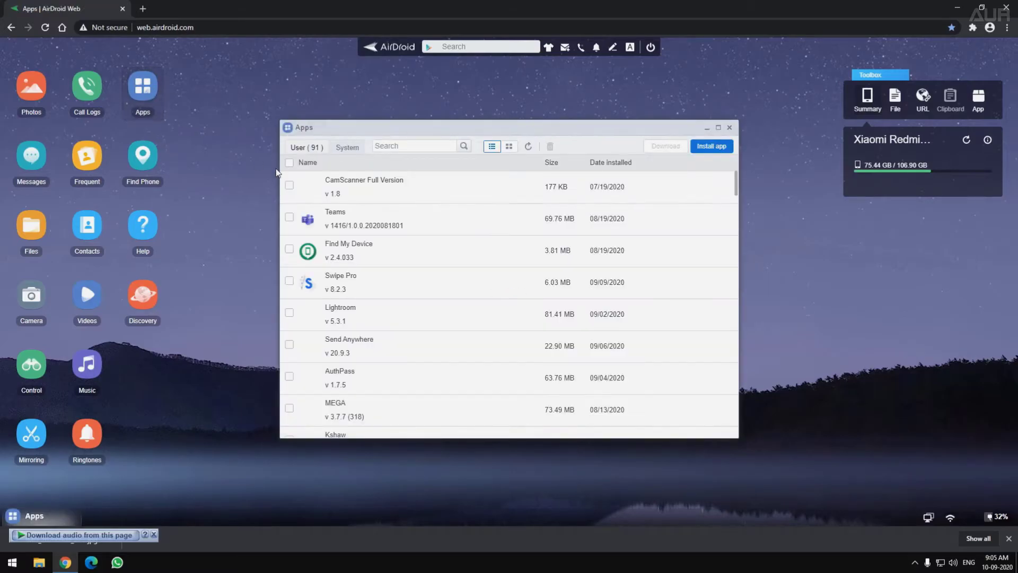
{"action": "scroll", "coordinate": [434, 341], "scroll_direction": "down", "scroll_amount": 10}
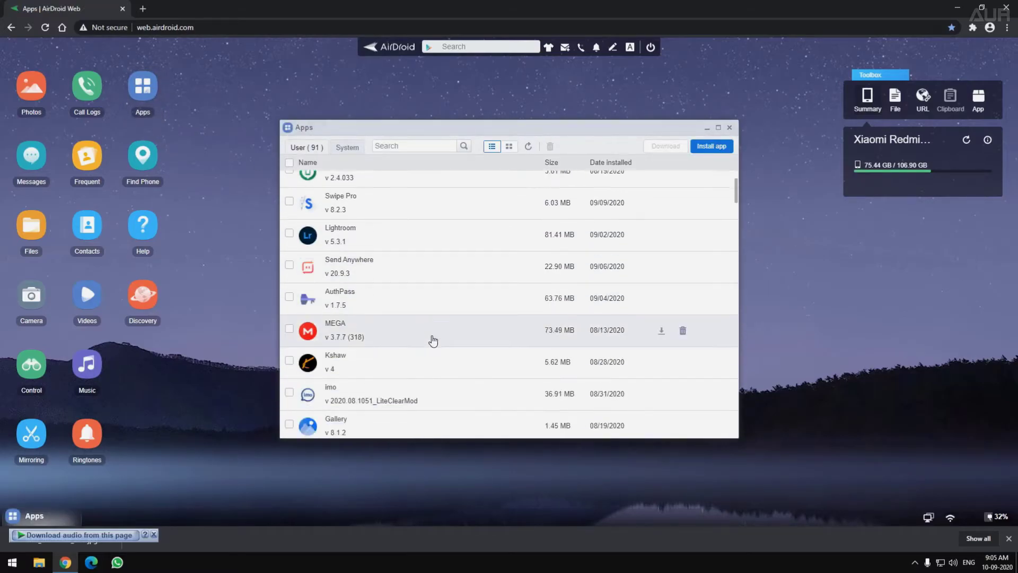
{"action": "scroll", "coordinate": [432, 341], "scroll_direction": "down", "scroll_amount": 4}
{"action": "left_click", "coordinate": [730, 128]}
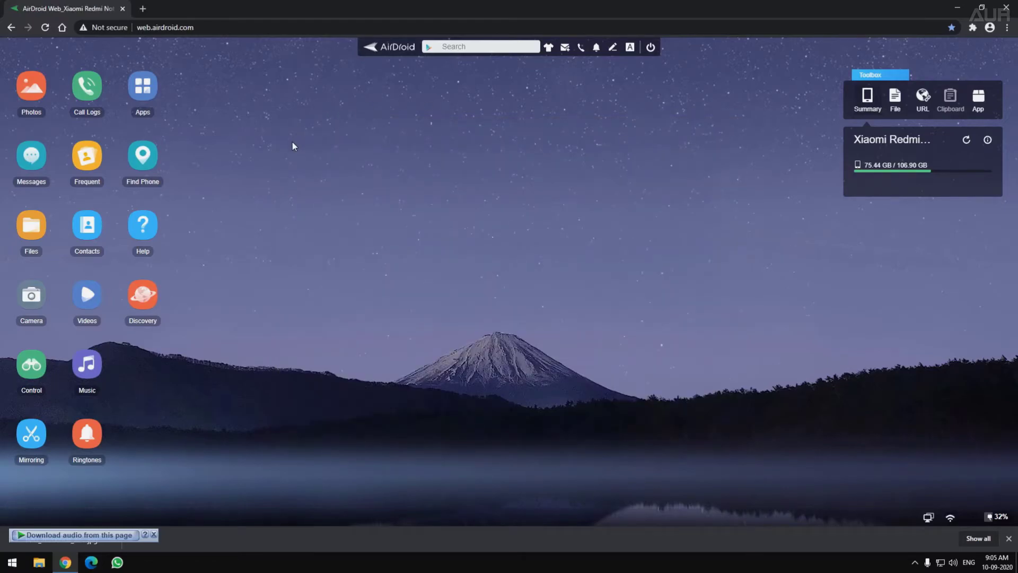
Try to open Find Phone and dismiss the sign-in request, and view and close the phone's detailed device summary.
{"action": "left_click", "coordinate": [142, 159]}
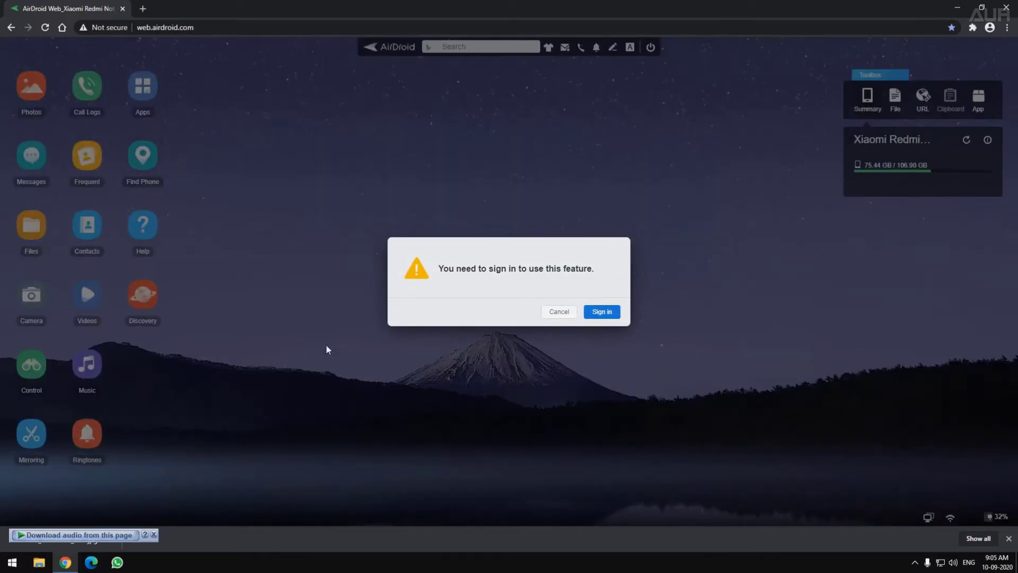
{"action": "left_click", "coordinate": [557, 312]}
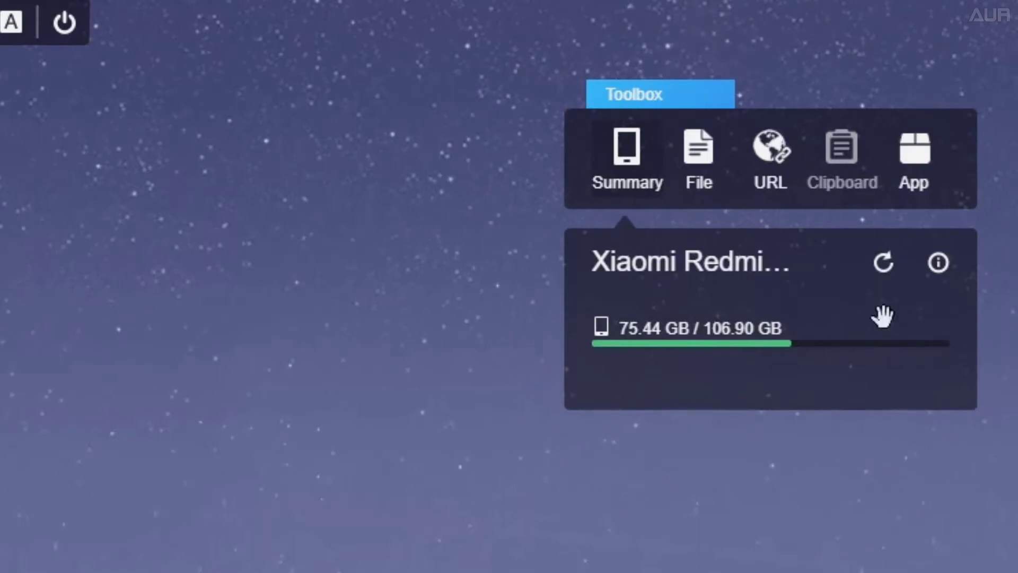
{"action": "left_click", "coordinate": [948, 256]}
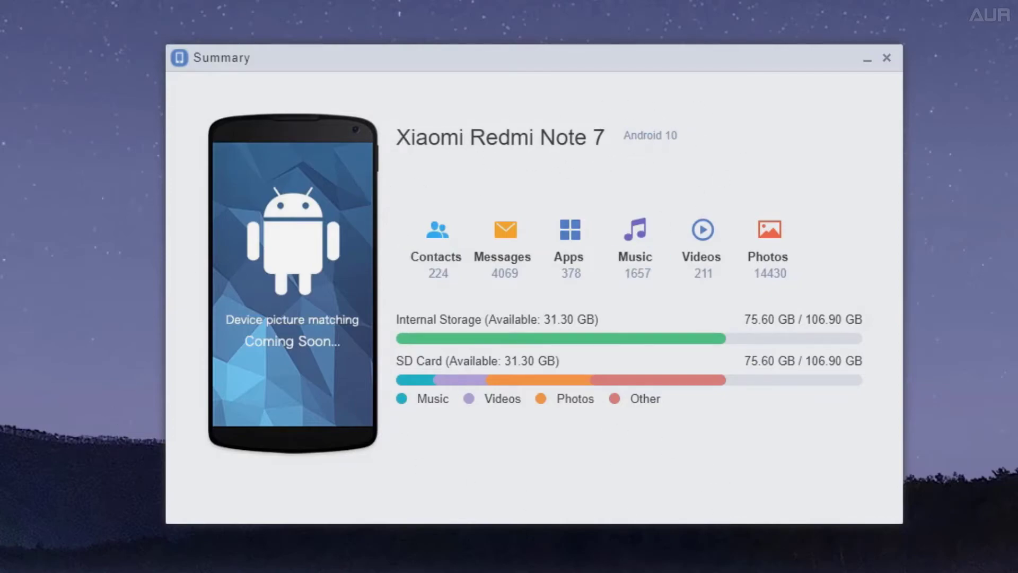
{"action": "left_click", "coordinate": [886, 58]}
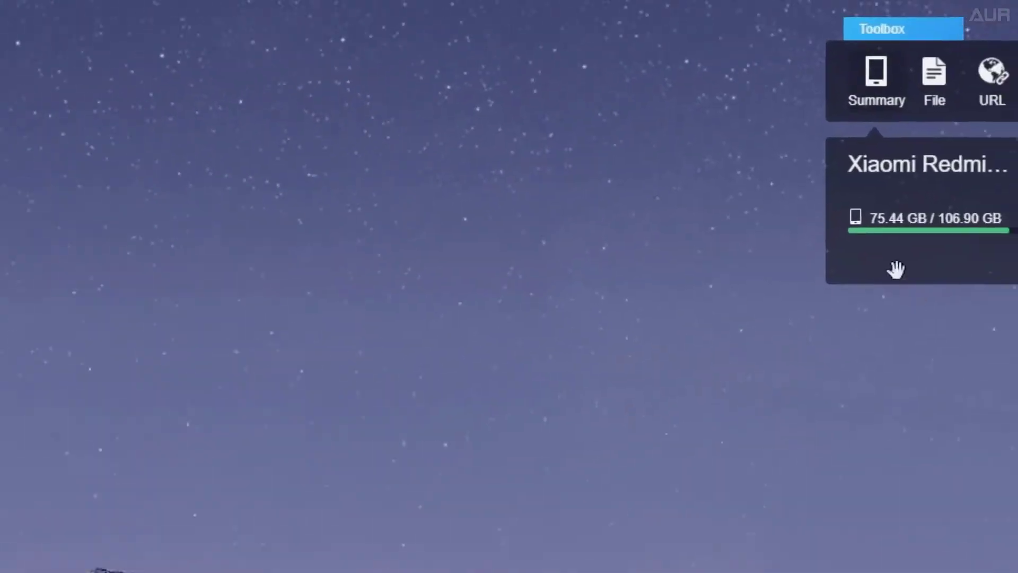
Set the toolbox's file upload path on the phone to /sdcard/Download.
{"action": "left_click", "coordinate": [730, 189]}
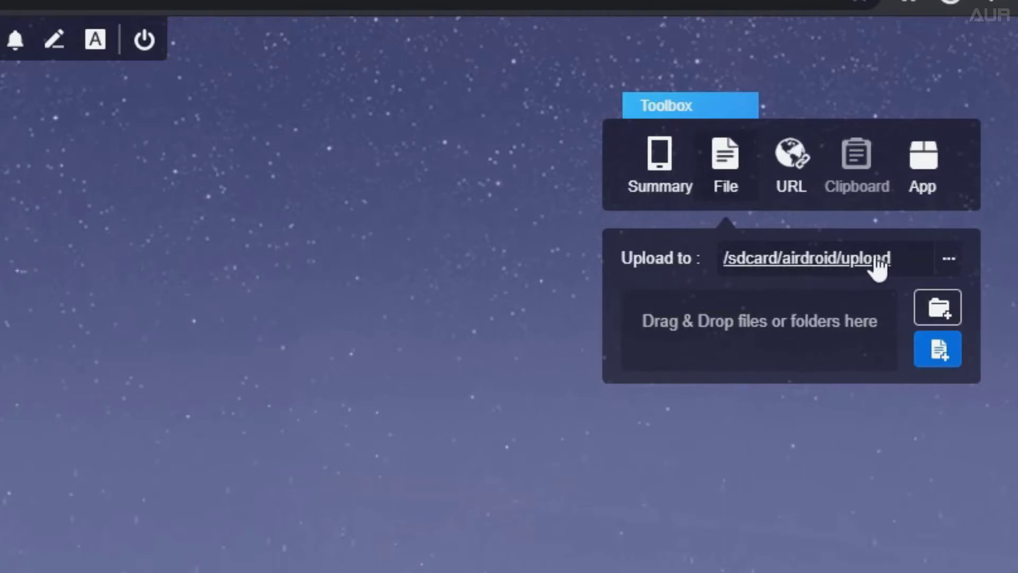
{"action": "left_click", "coordinate": [835, 276]}
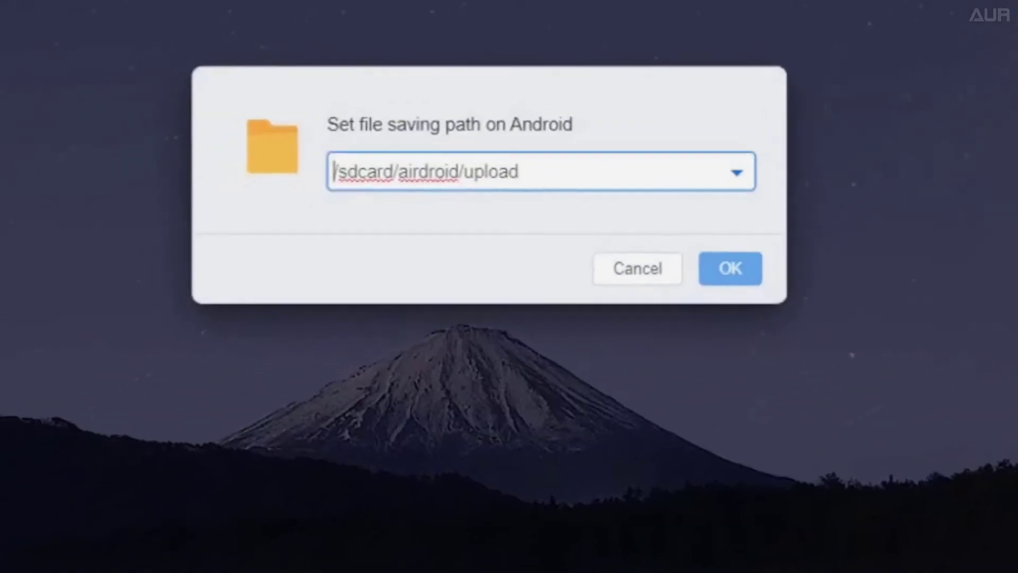
{"action": "left_click", "coordinate": [753, 160]}
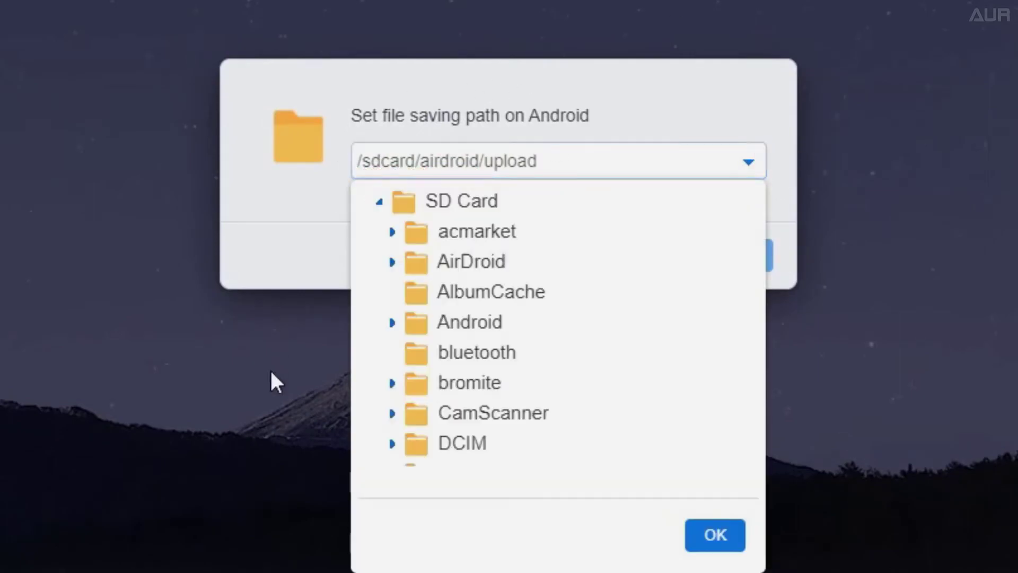
{"action": "scroll", "coordinate": [509, 472], "scroll_direction": "down", "scroll_amount": 5}
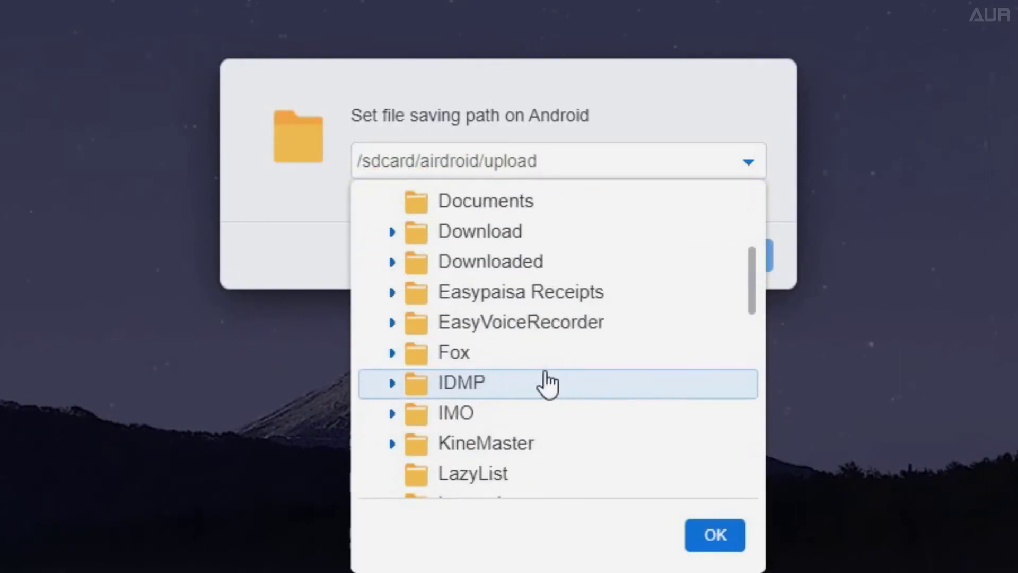
{"action": "left_click", "coordinate": [532, 237]}
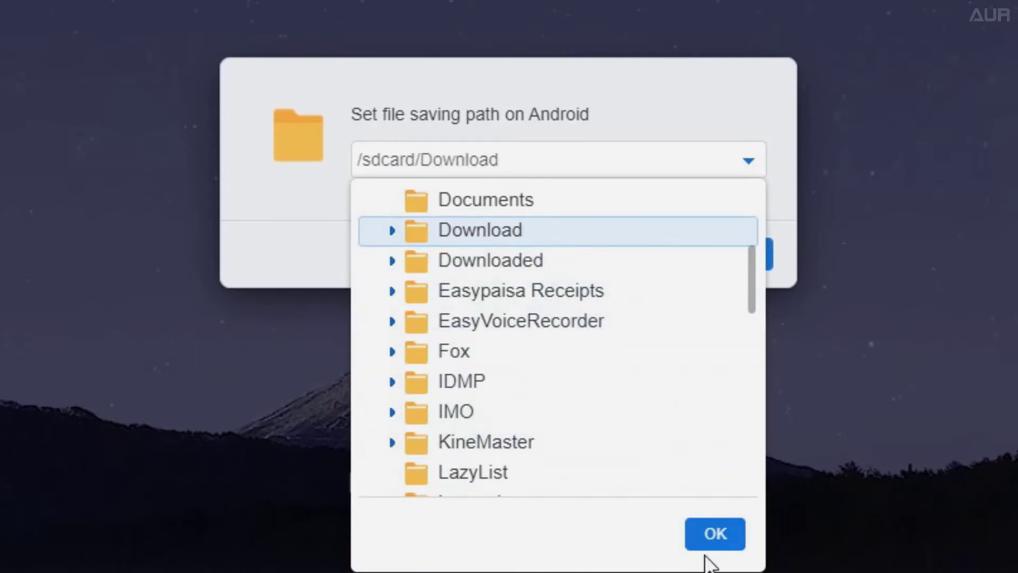
{"action": "left_click", "coordinate": [715, 542]}
{"action": "left_click", "coordinate": [717, 258]}
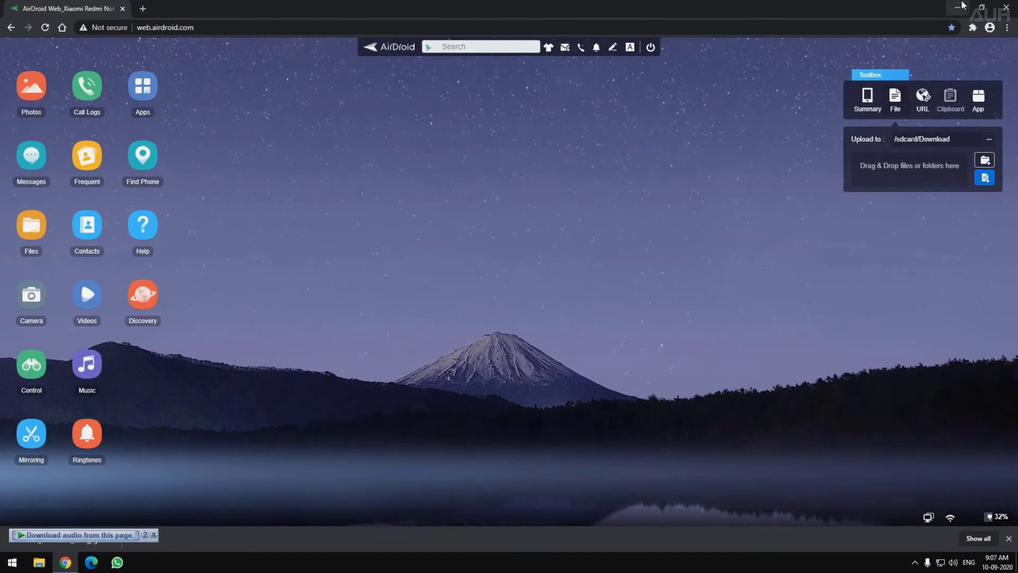
Upload the magazine image from the computer's desktop to the phone through the toolbox's file drop area.
{"action": "left_click", "coordinate": [957, 5]}
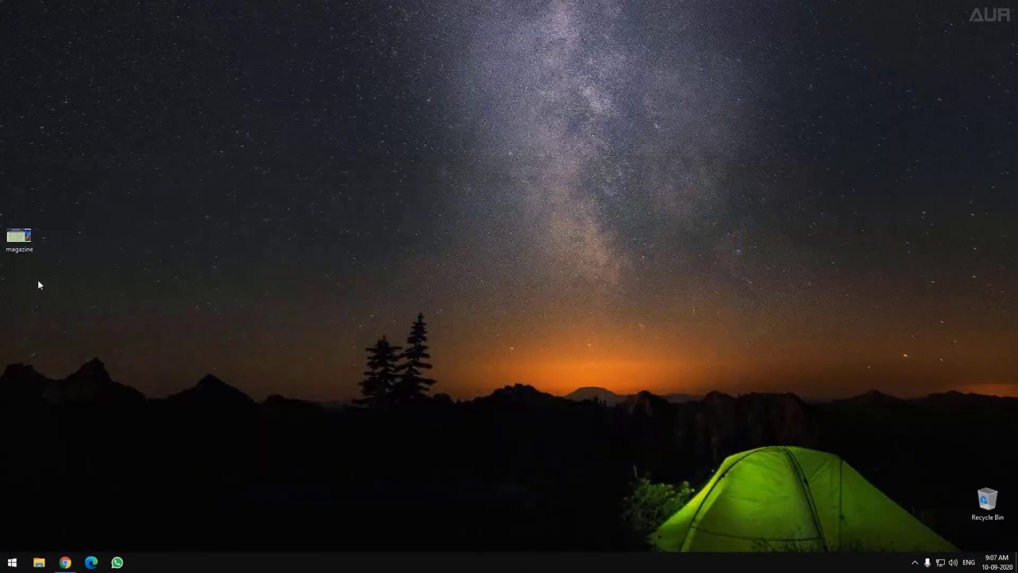
{"action": "left_click_drag", "start_coordinate": [19, 236], "coordinate": [934, 171]}
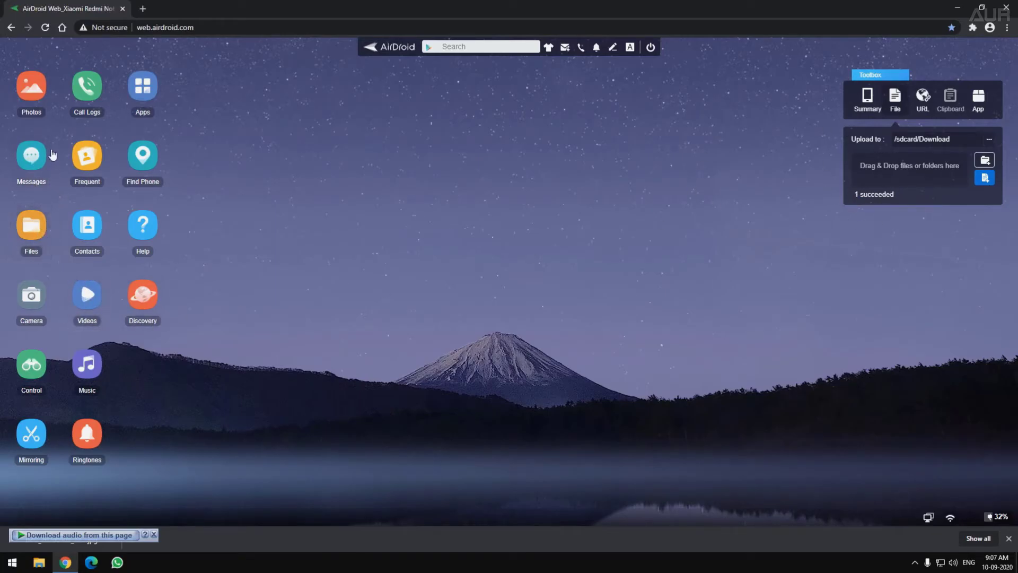
Open Photos and look through the list of photo albums stored on the phone.
{"action": "left_click", "coordinate": [38, 99]}
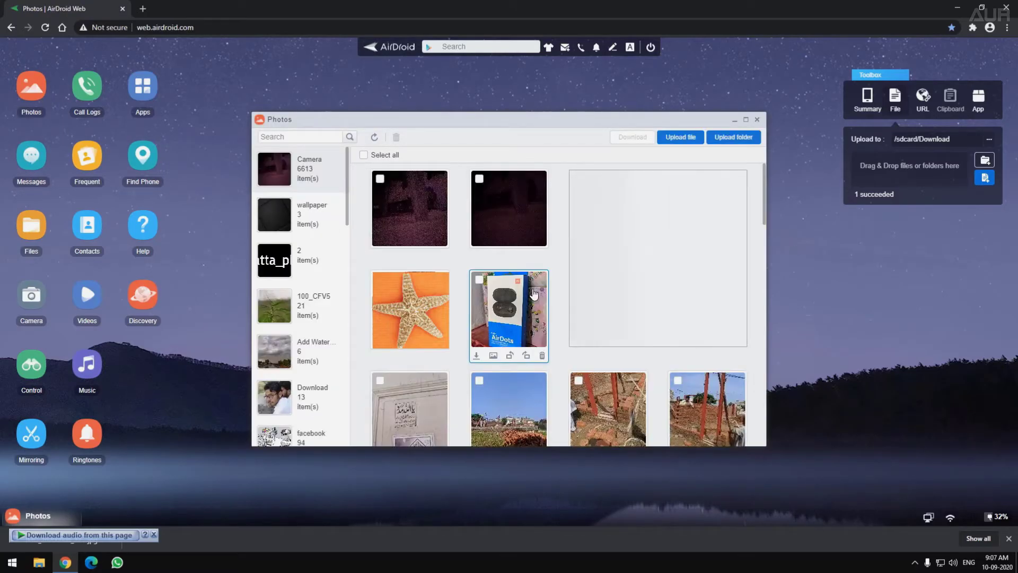
{"action": "scroll", "coordinate": [299, 311], "scroll_direction": "down", "scroll_amount": 6}
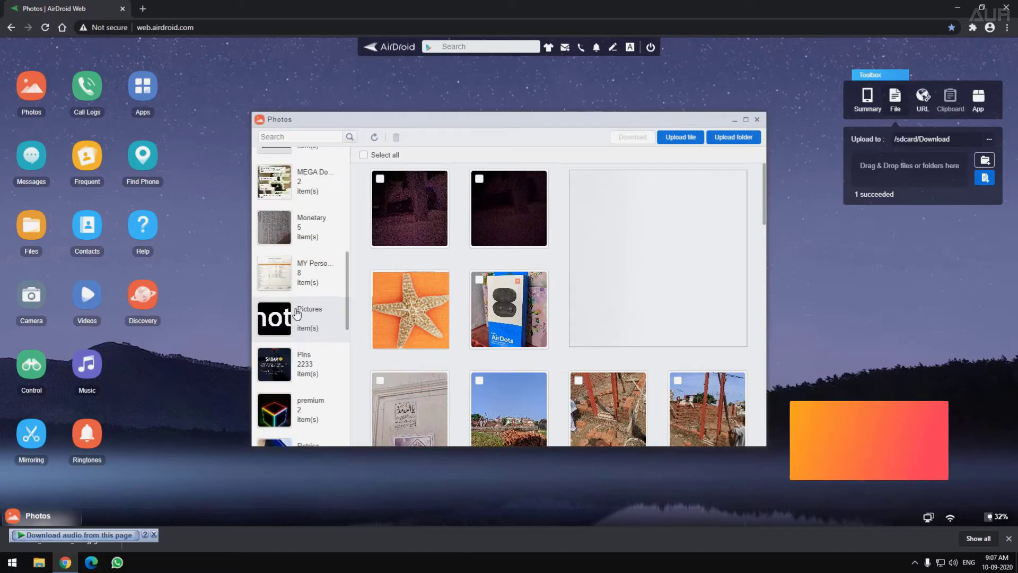
{"action": "scroll", "coordinate": [299, 312], "scroll_direction": "down", "scroll_amount": 4}
{"action": "scroll", "coordinate": [302, 307], "scroll_direction": "up", "scroll_amount": 1}
{"action": "scroll", "coordinate": [303, 308], "scroll_direction": "up", "scroll_amount": 9}
{"action": "scroll", "coordinate": [303, 308], "scroll_direction": "down", "scroll_amount": 9}
{"action": "scroll", "coordinate": [302, 307], "scroll_direction": "down", "scroll_amount": 7}
{"action": "scroll", "coordinate": [318, 318], "scroll_direction": "up", "scroll_amount": 5}
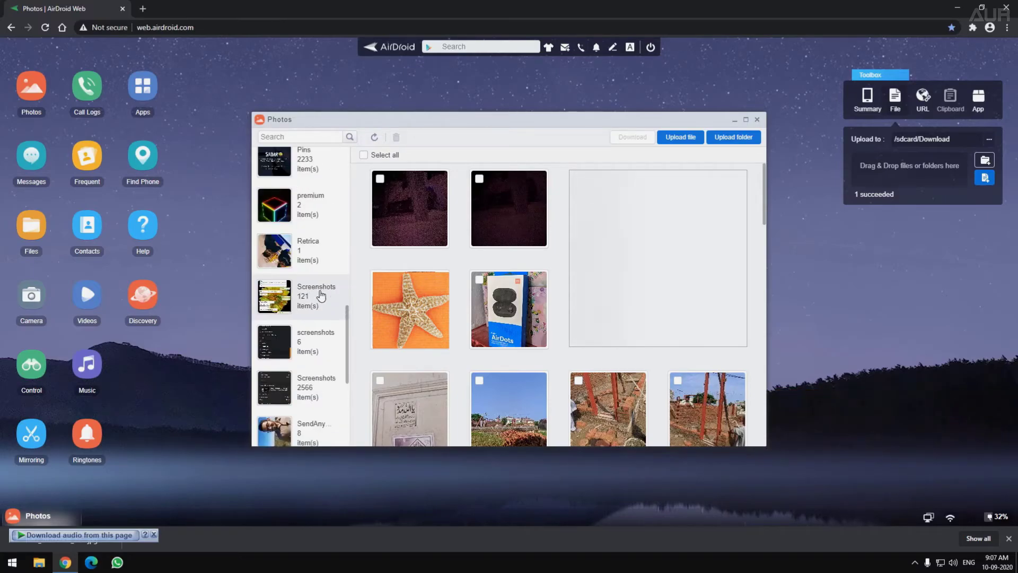
{"action": "scroll", "coordinate": [320, 299], "scroll_direction": "up", "scroll_amount": 3}
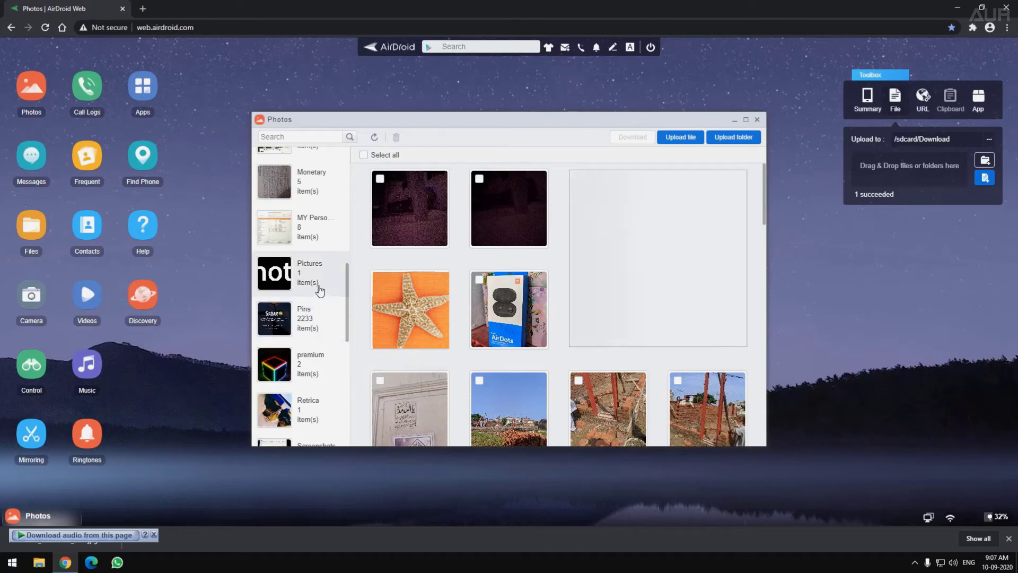
{"action": "scroll", "coordinate": [316, 305], "scroll_direction": "up", "scroll_amount": 2}
{"action": "scroll", "coordinate": [316, 305], "scroll_direction": "down", "scroll_amount": 7}
{"action": "scroll", "coordinate": [316, 305], "scroll_direction": "up", "scroll_amount": 15}
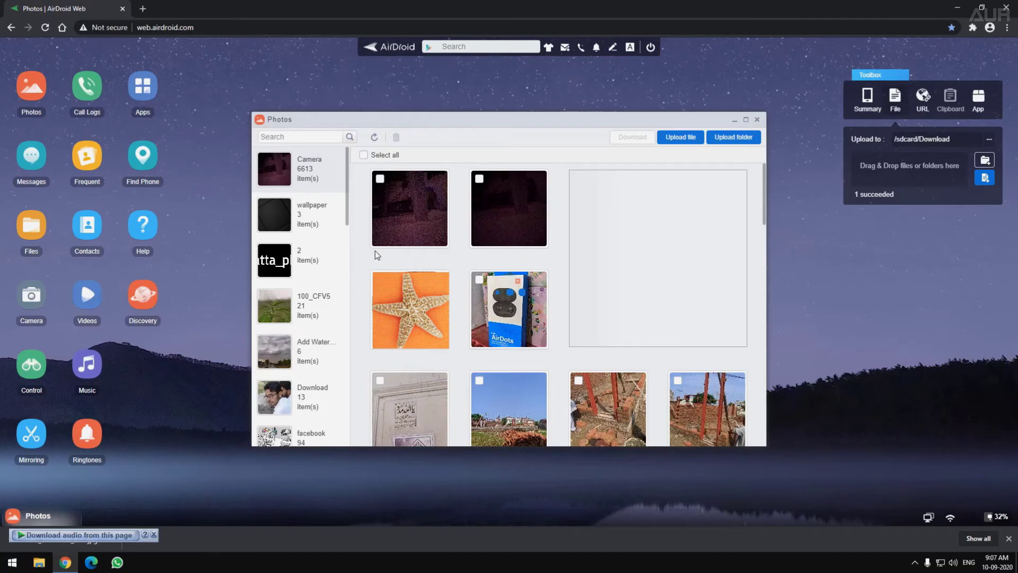
View the uploaded magazine picture full screen from the Download album, and close the picture and Photos.
{"action": "left_click", "coordinate": [310, 398]}
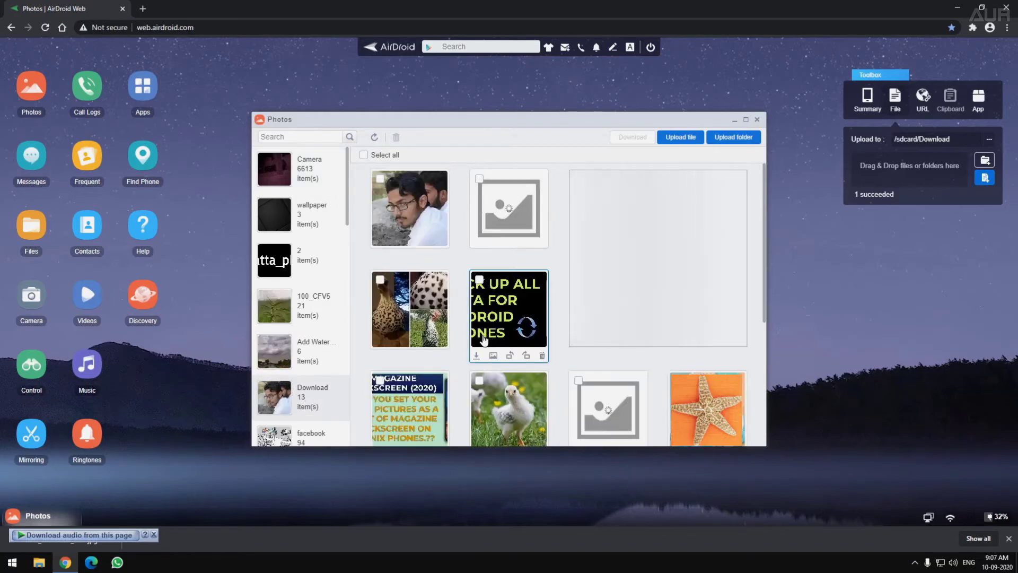
{"action": "left_click", "coordinate": [420, 423]}
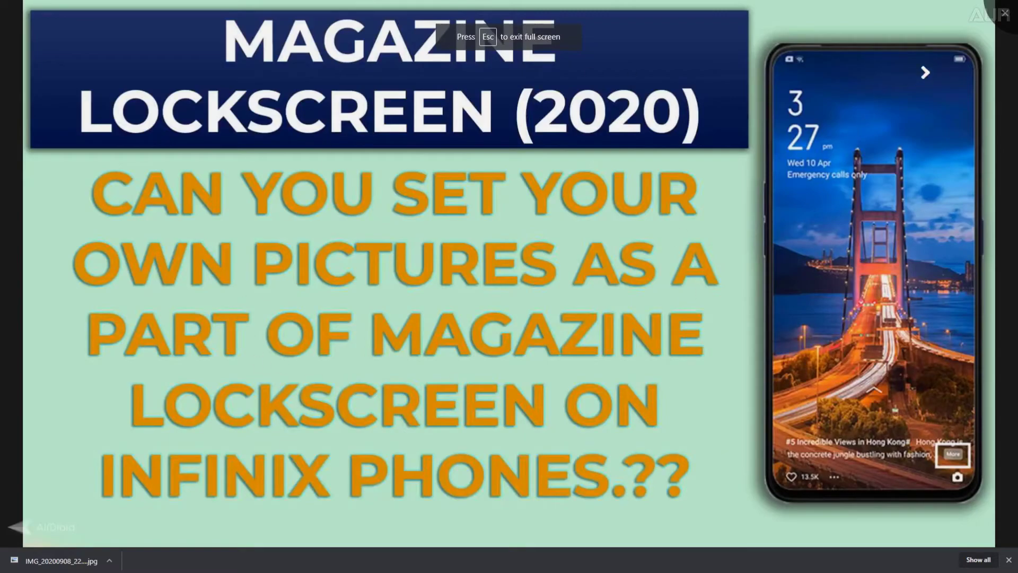
{"action": "left_click", "coordinate": [1006, 13]}
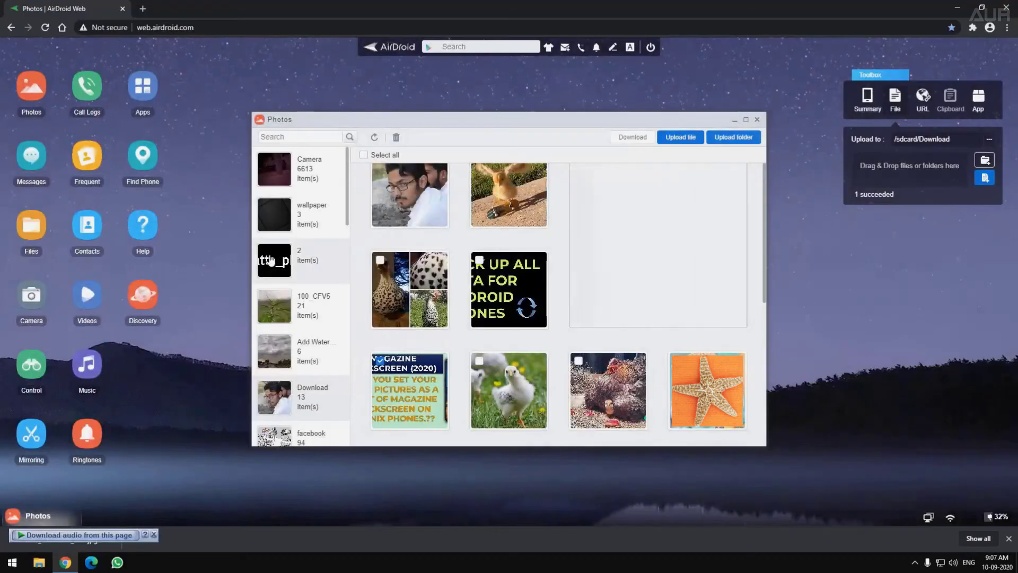
{"action": "left_click", "coordinate": [757, 119]}
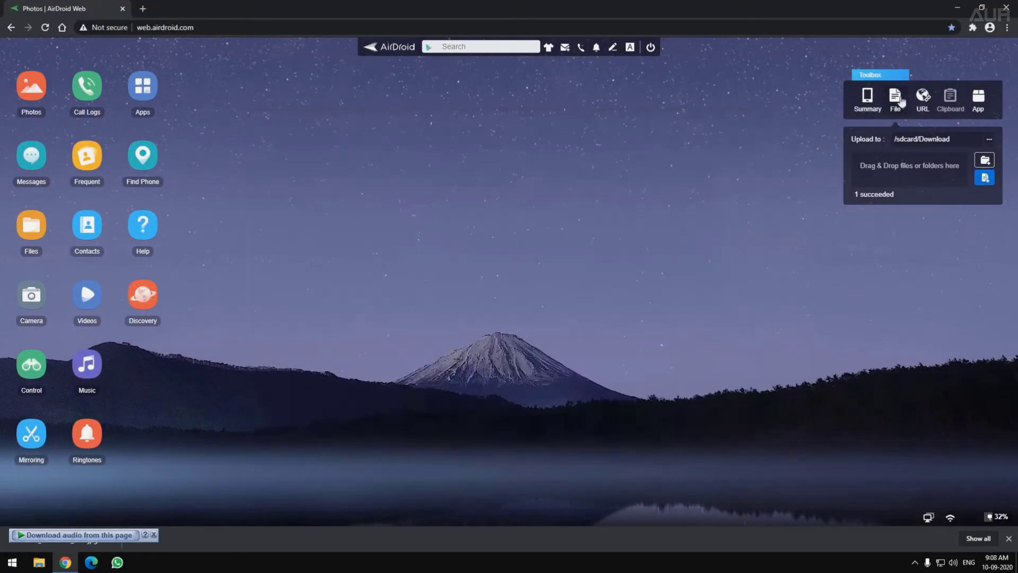
{"action": "left_click", "coordinate": [923, 98]}
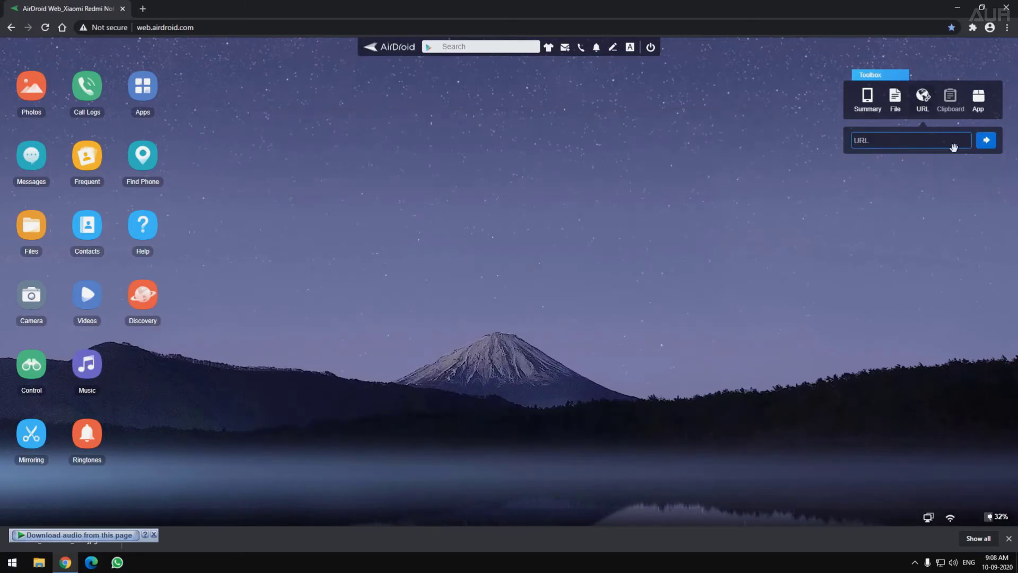
{"action": "left_click", "coordinate": [228, 31]}
{"action": "right_click", "coordinate": [180, 31]}
{"action": "left_click", "coordinate": [199, 89]}
{"action": "left_click", "coordinate": [896, 142]}
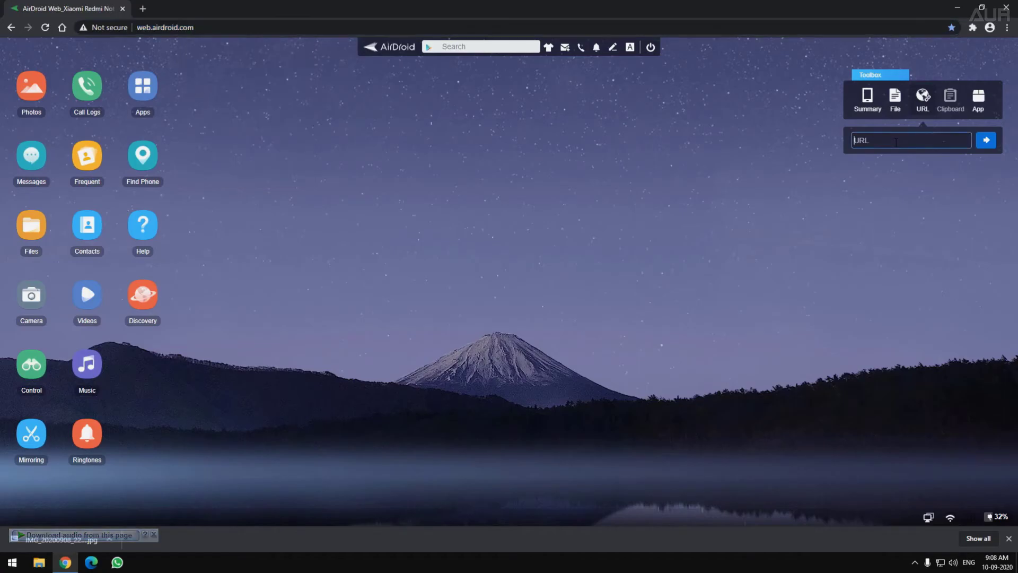
{"action": "right_click", "coordinate": [897, 142]}
{"action": "left_click", "coordinate": [901, 223]}
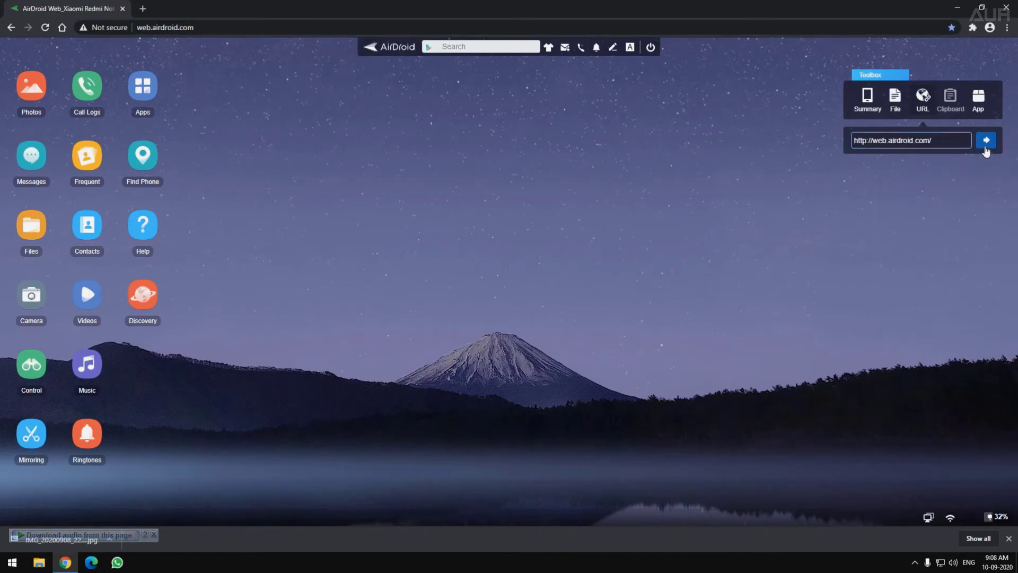
{"action": "left_click", "coordinate": [985, 147]}
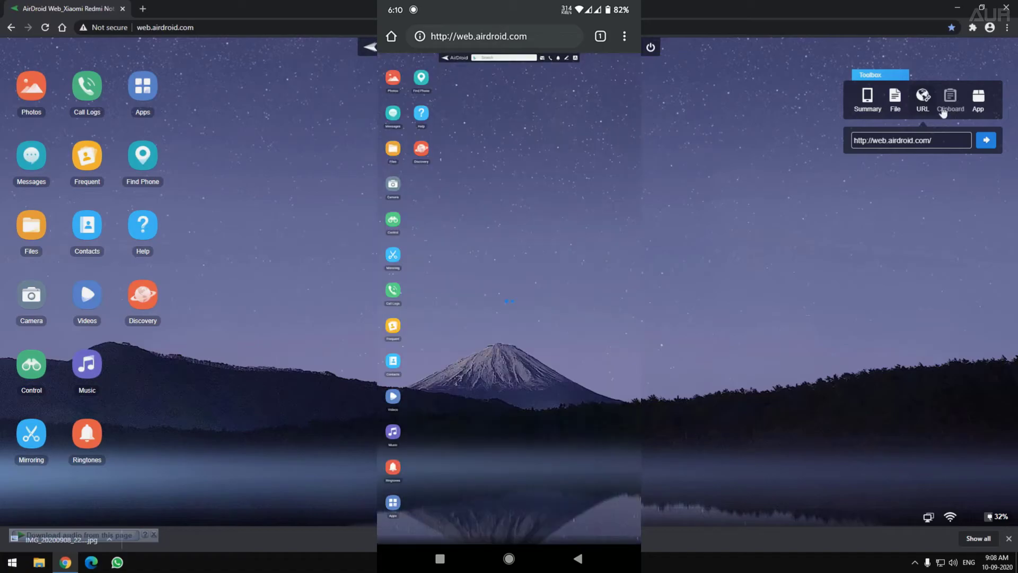
Send the com.oneplus.gallery APK from the Downloads > Mobile APKs folder to the phone for installation, and close the browser's downloads bar.
{"action": "left_click", "coordinate": [979, 100]}
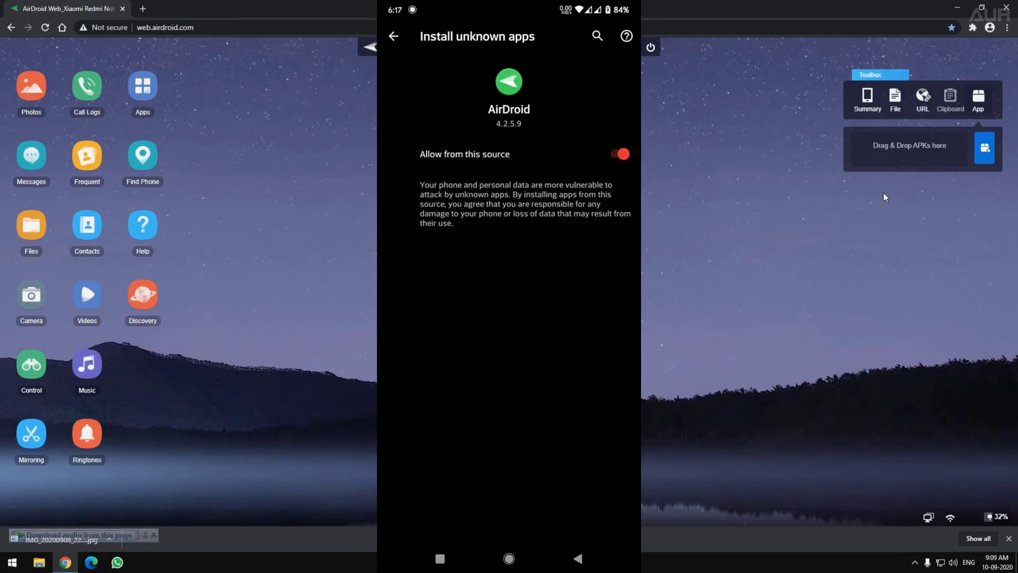
{"action": "key", "text": "super+e"}
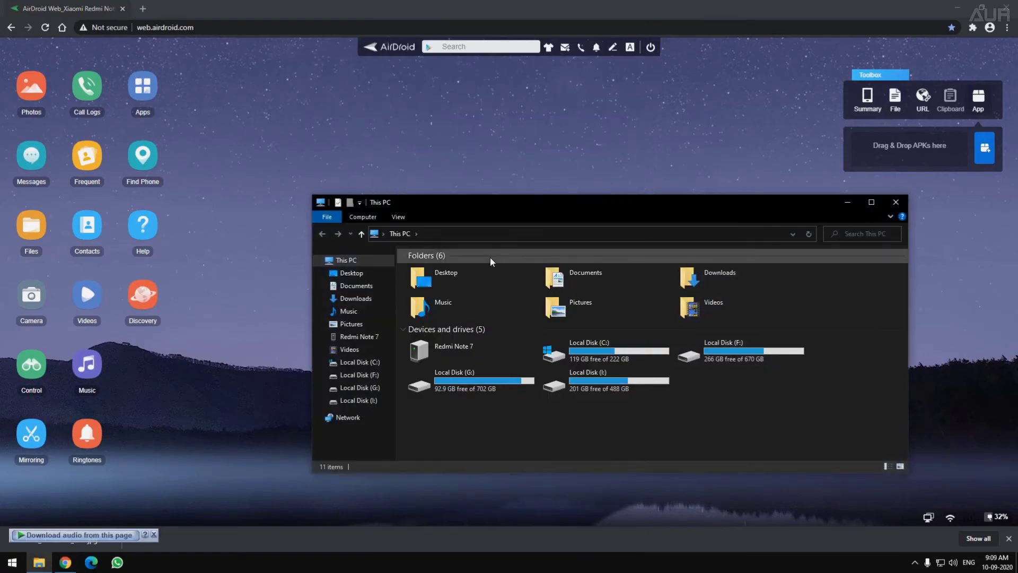
{"action": "double_click", "coordinate": [609, 279]}
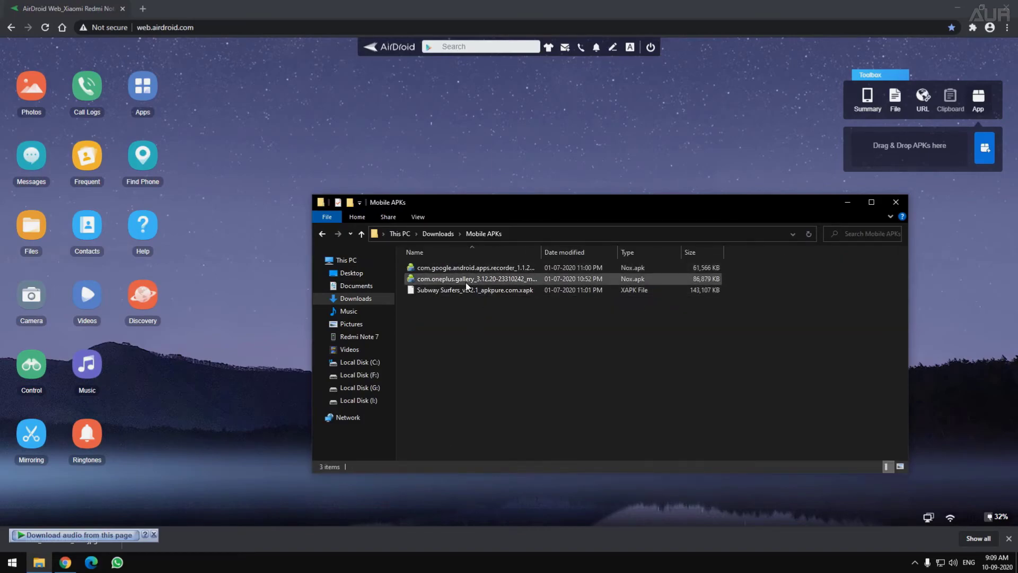
{"action": "left_click_drag", "start_coordinate": [464, 278], "coordinate": [902, 157]}
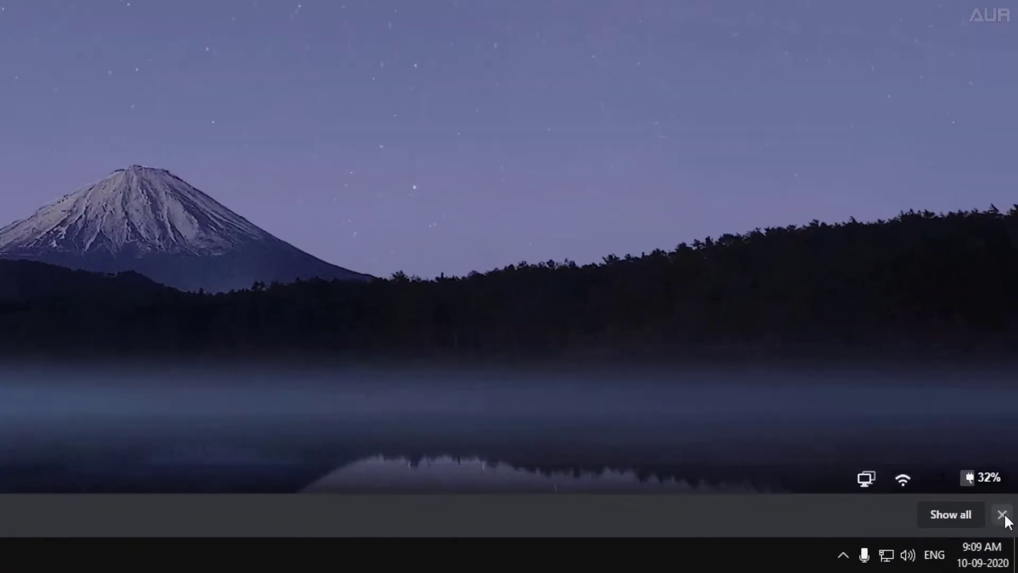
{"action": "left_click", "coordinate": [1009, 538]}
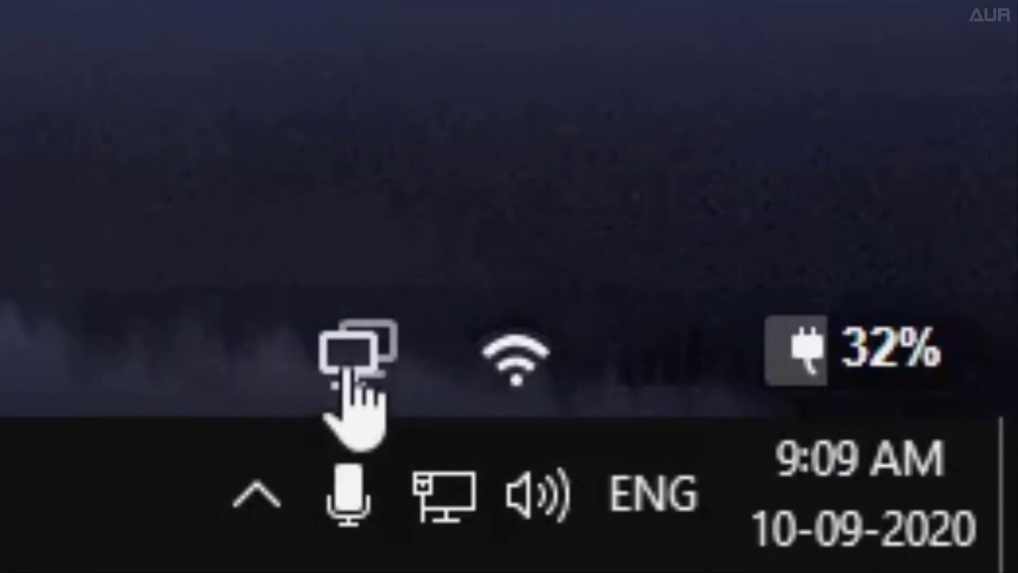